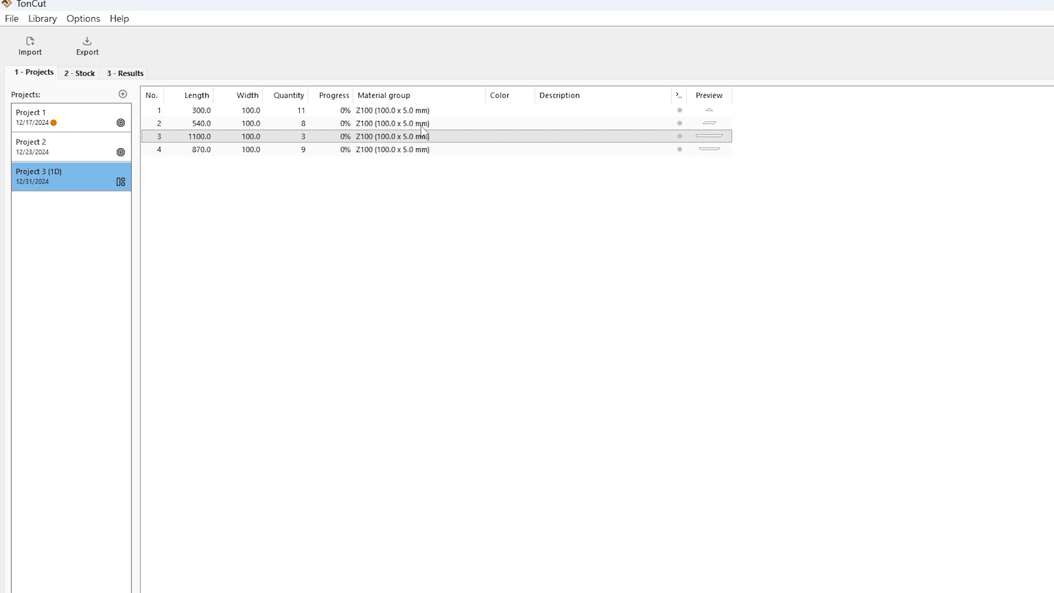
Step: Review the Z100 stock item's material data, including the formatting width fields at both ends of the bar
{"action": "left_click", "coordinate": [87, 76]}
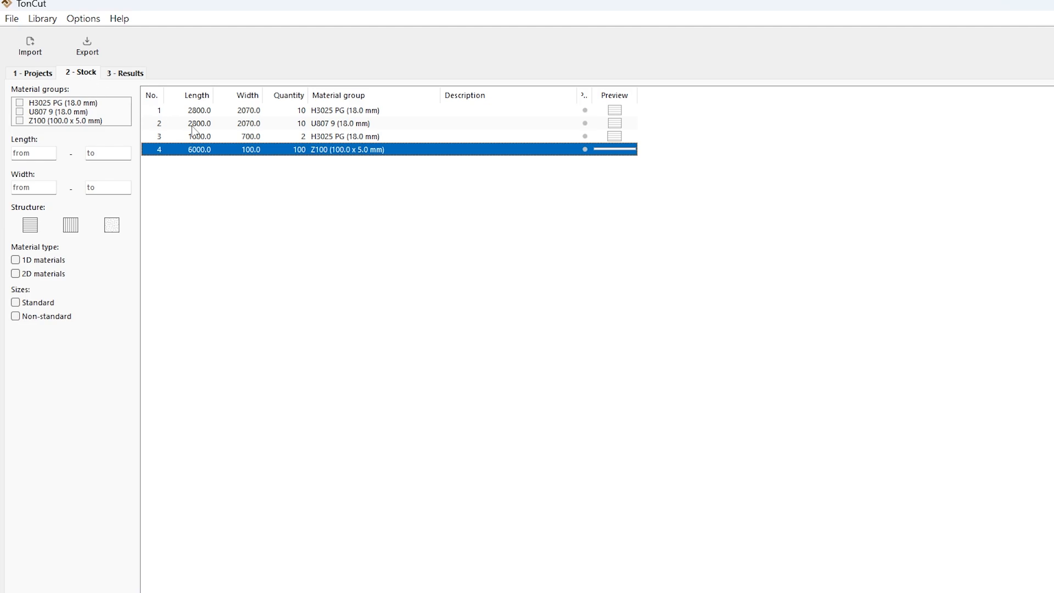
{"action": "double_click", "coordinate": [230, 151]}
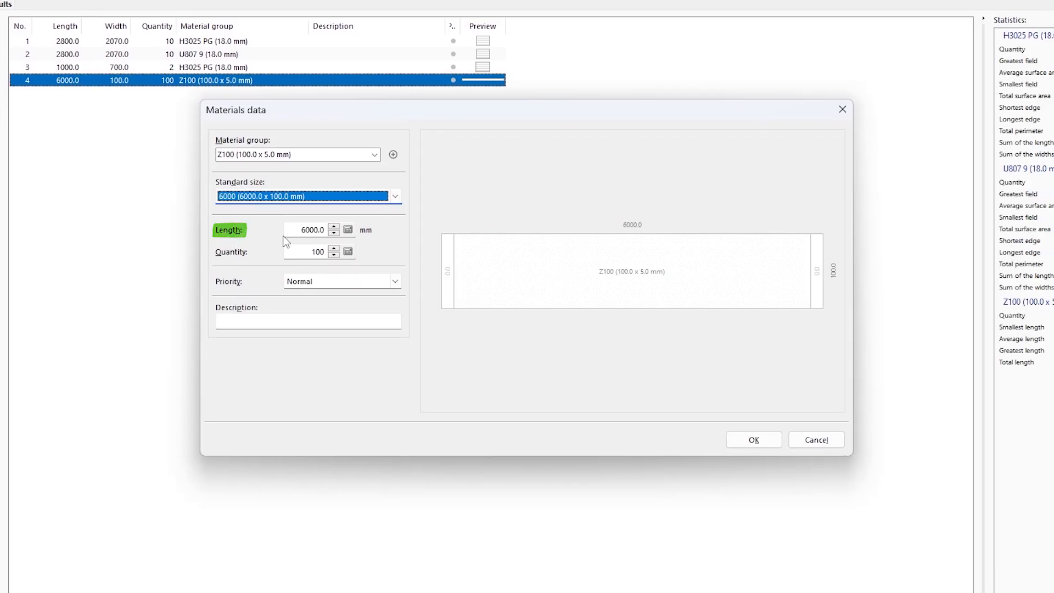
{"action": "left_click", "coordinate": [449, 284]}
{"action": "left_click", "coordinate": [816, 289]}
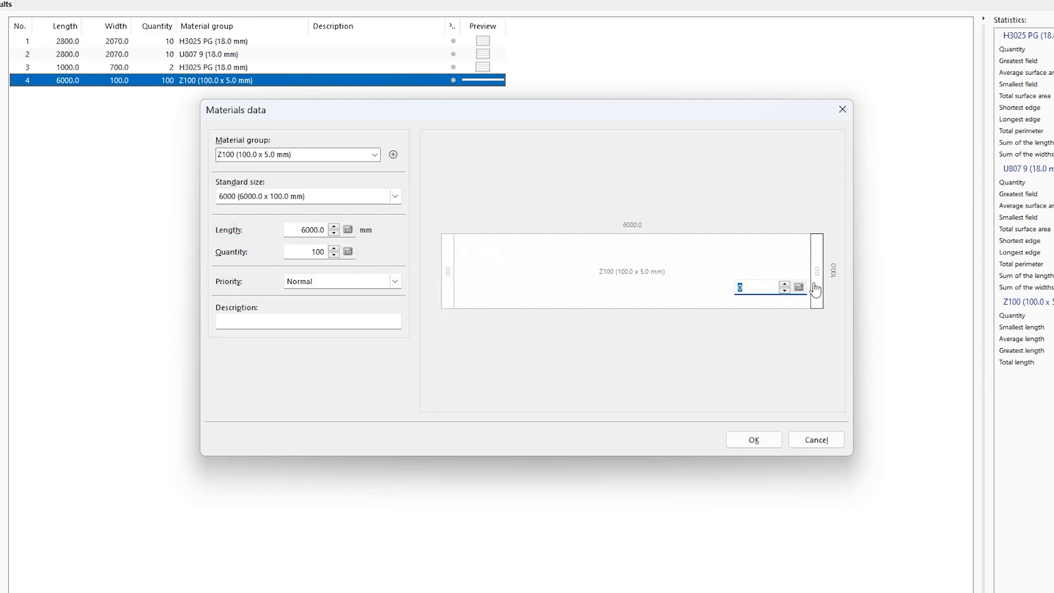
{"action": "left_click", "coordinate": [763, 440]}
Step: Review the material group settings of the Z100 stock item
{"action": "right_click", "coordinate": [142, 80]}
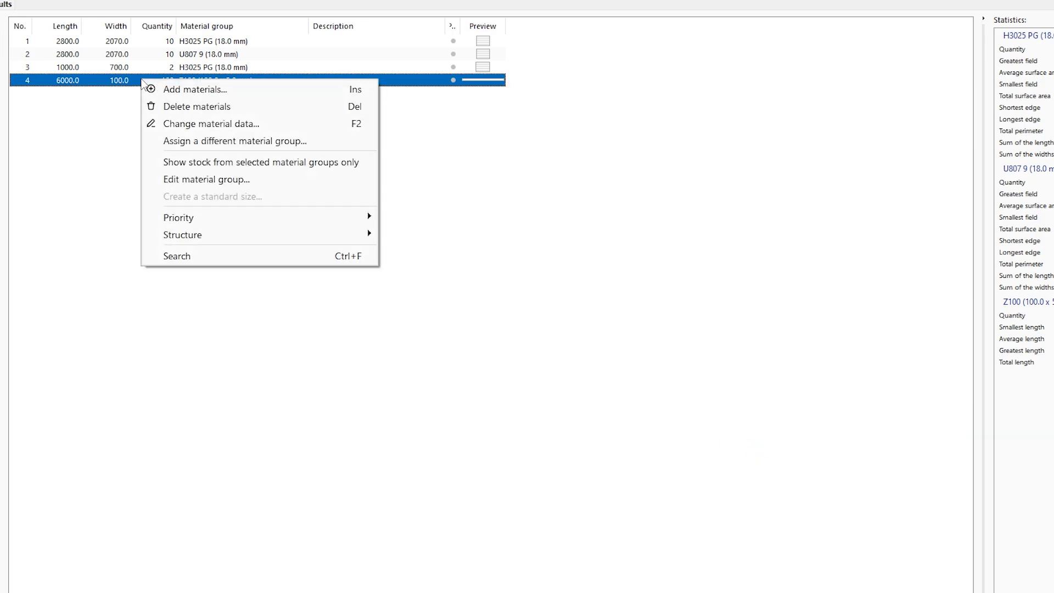
{"action": "left_click", "coordinate": [197, 180]}
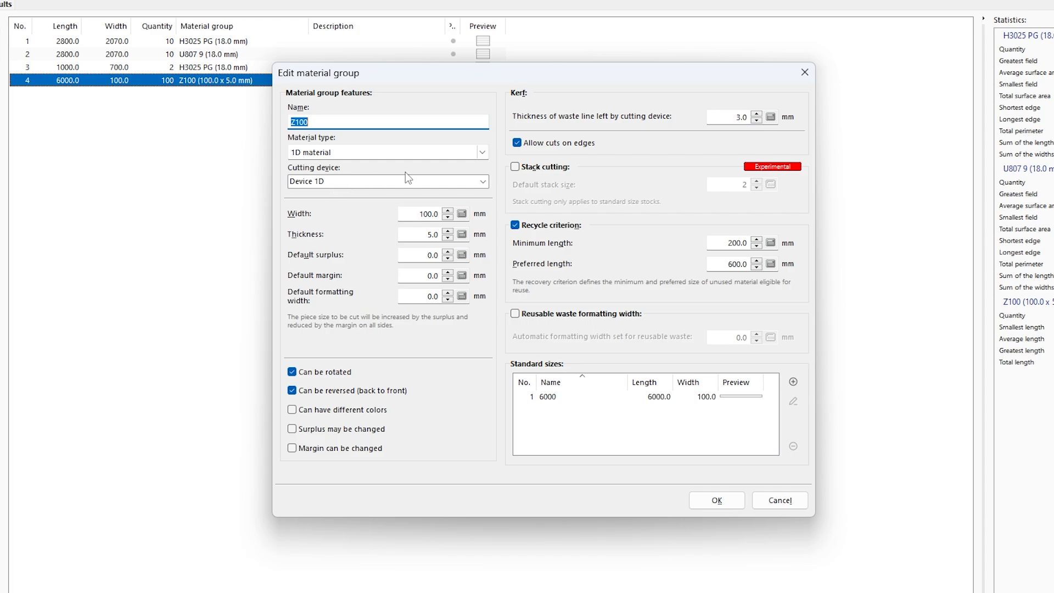
{"action": "left_click", "coordinate": [806, 72]}
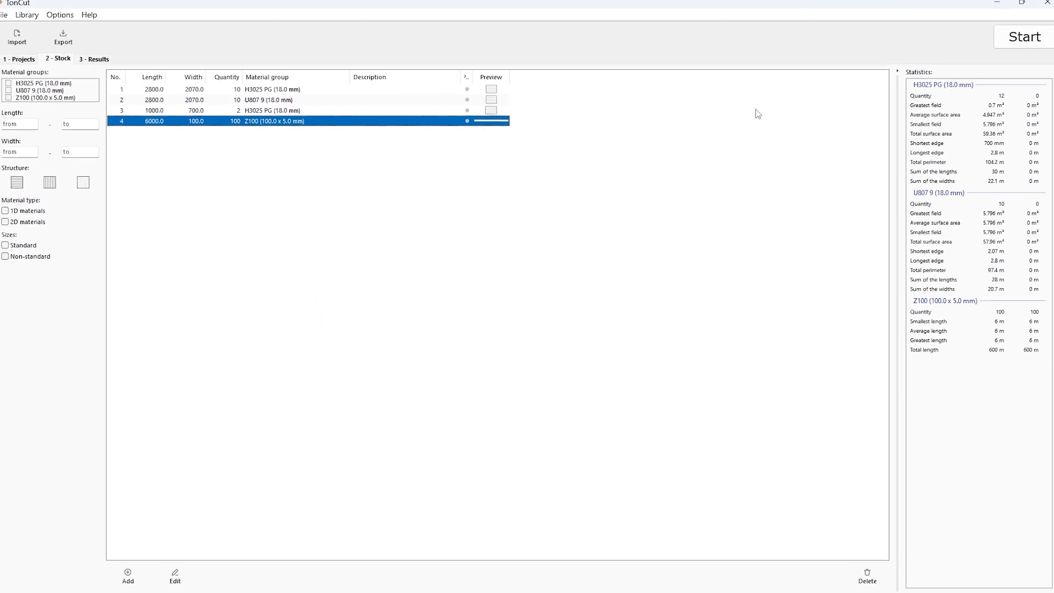
Step: Run the optimization for all projects with all available stock and the smallest waste criterion, then reject the result after checking each cutting layout
{"action": "left_click", "coordinate": [1011, 47]}
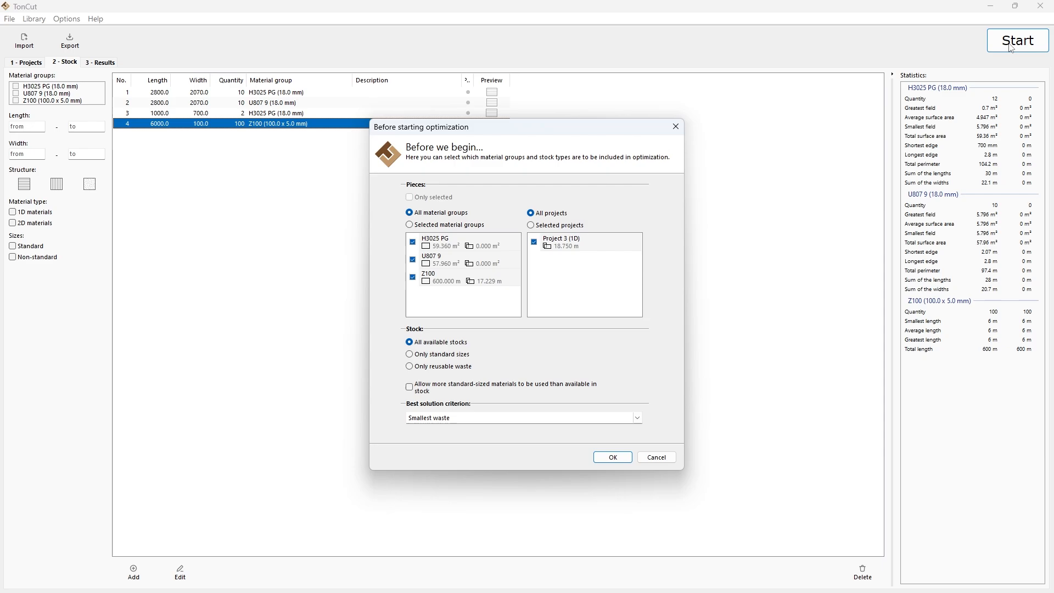
{"action": "left_click", "coordinate": [612, 457]}
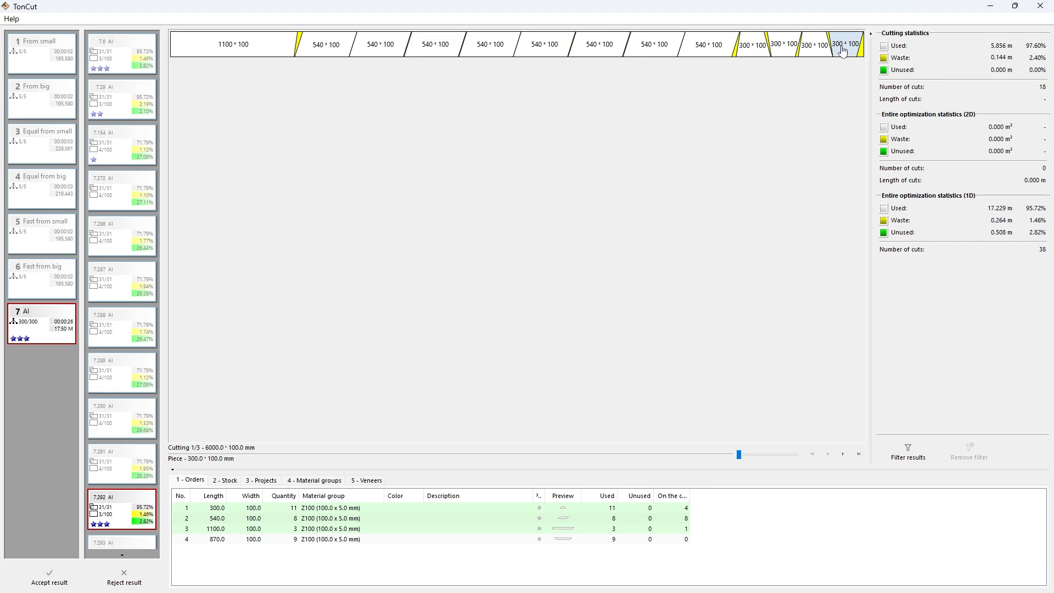
{"action": "left_click", "coordinate": [843, 455]}
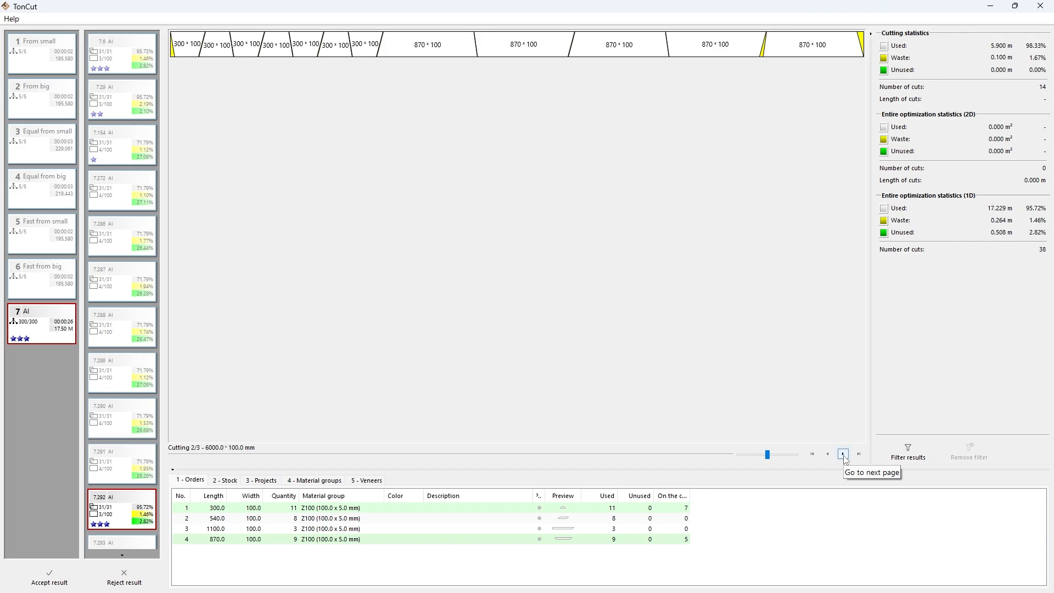
{"action": "left_click", "coordinate": [844, 454]}
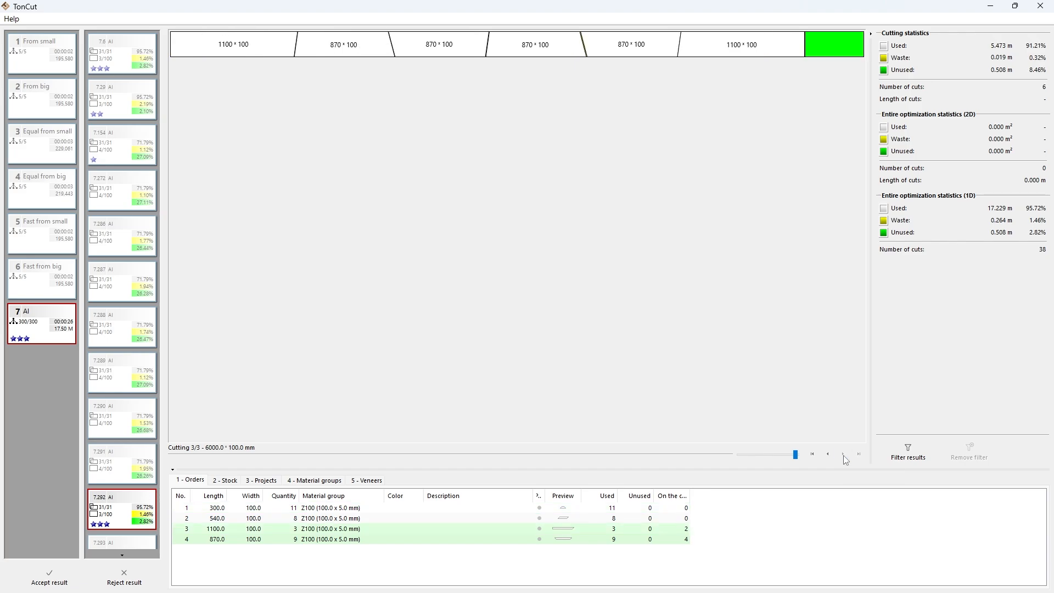
{"action": "left_click", "coordinate": [118, 579]}
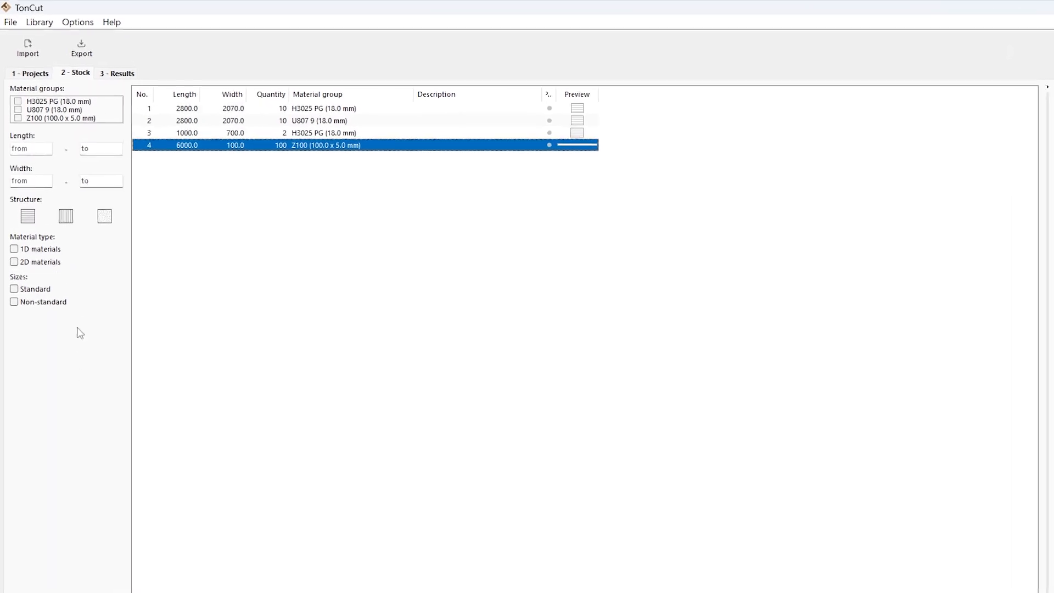
Step: Toggle the option for making miter cuts in the Device 1D settings, leaving it enabled
{"action": "left_click", "coordinate": [38, 24]}
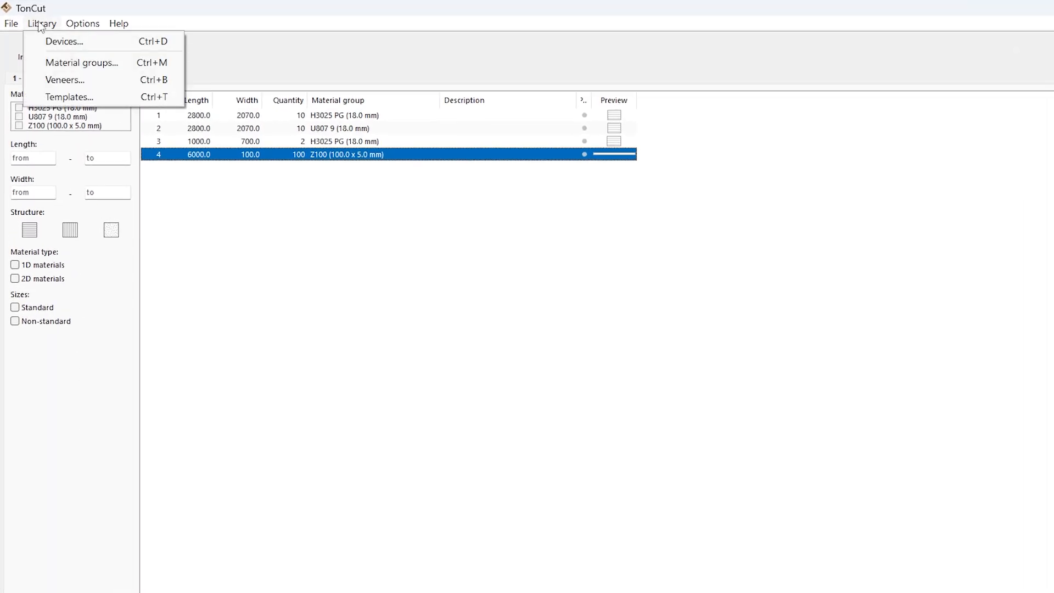
{"action": "left_click", "coordinate": [65, 43]}
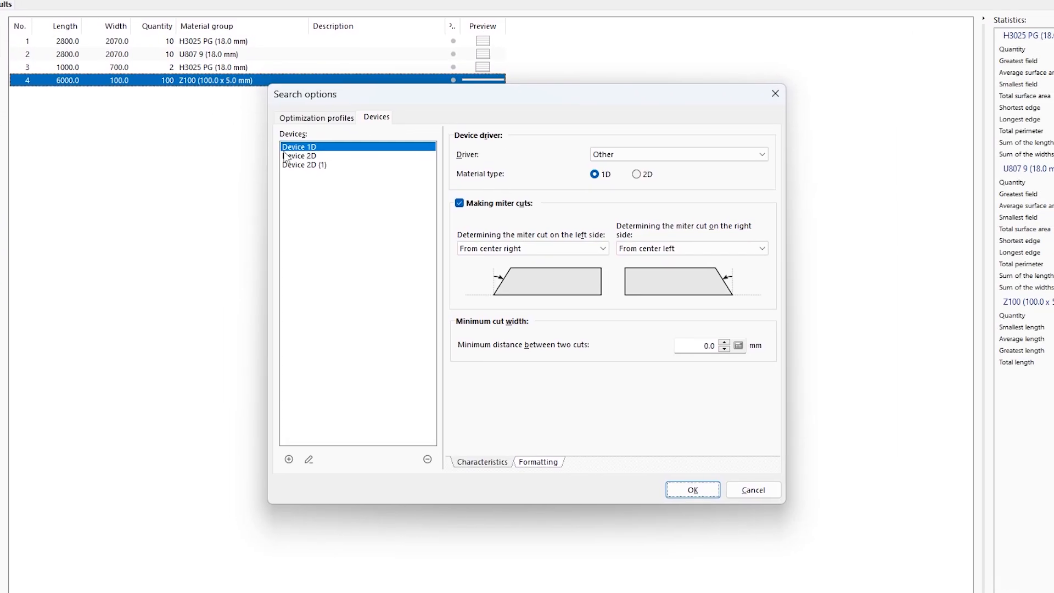
{"action": "left_click", "coordinate": [460, 204]}
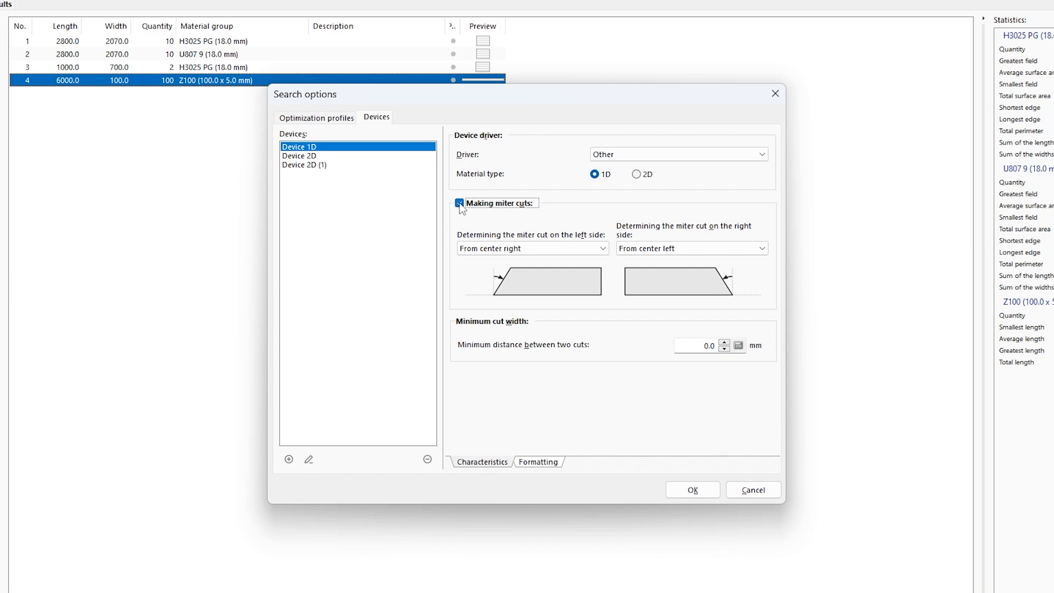
{"action": "left_click", "coordinate": [461, 204]}
{"action": "left_click", "coordinate": [460, 204]}
Step: Examine the available methods for determining Device 1D's miter cuts on the left and right sides
{"action": "left_click", "coordinate": [606, 250]}
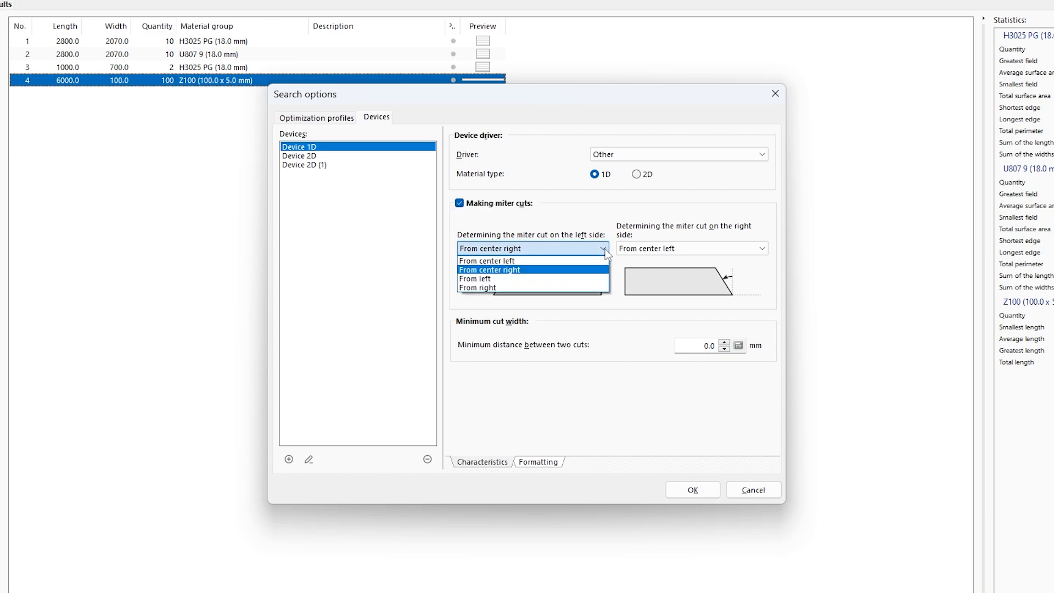
{"action": "left_click", "coordinate": [605, 251]}
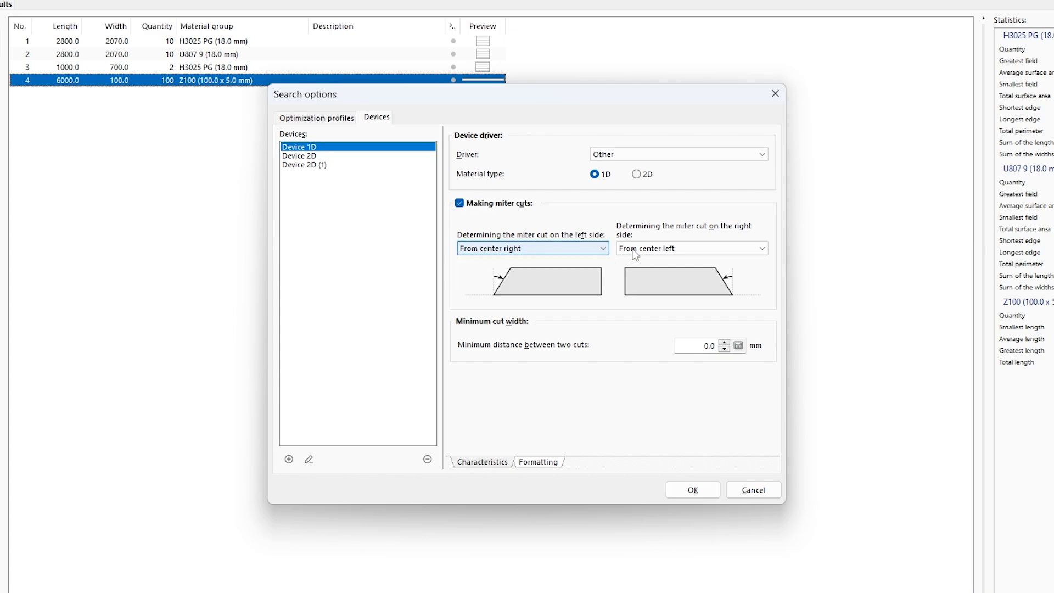
{"action": "left_click", "coordinate": [762, 249]}
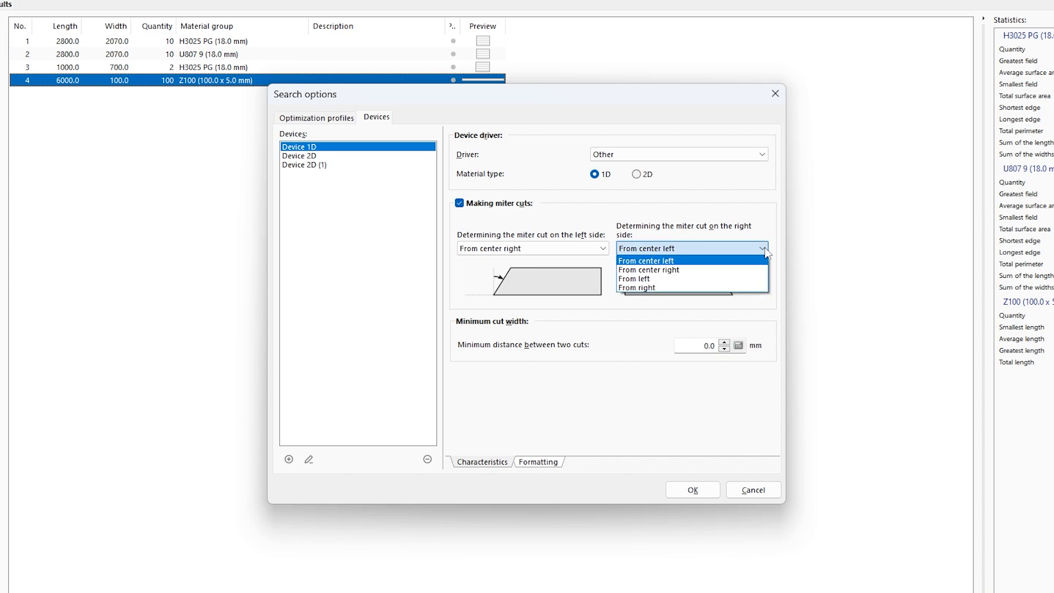
{"action": "left_click", "coordinate": [767, 252]}
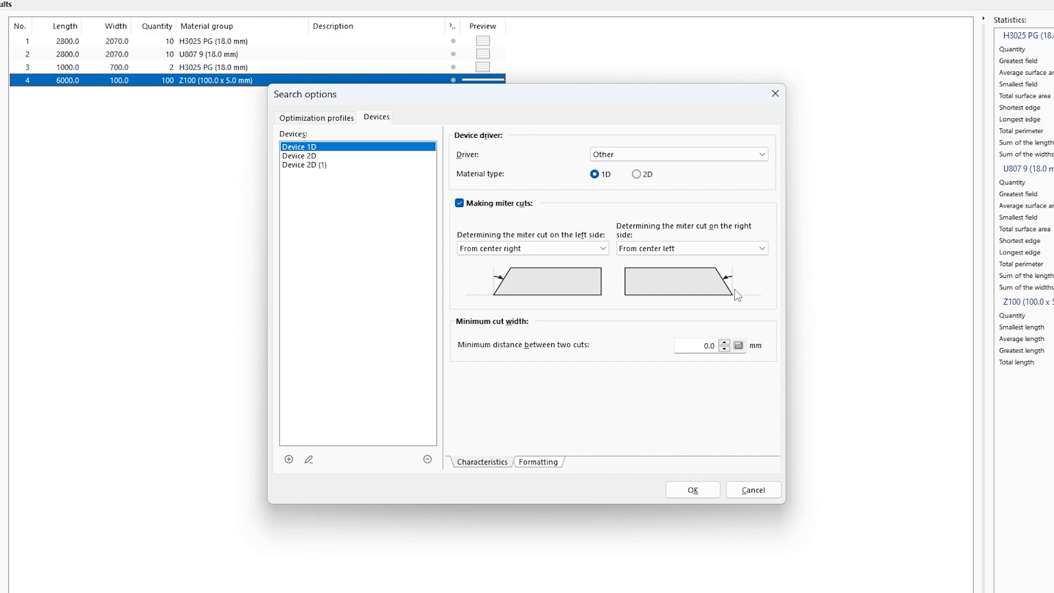
Step: Try the From left method for Device 1D's right-side miter cut, restore From center left, and discard the device changes
{"action": "left_click", "coordinate": [763, 245]}
{"action": "left_click", "coordinate": [646, 280]}
{"action": "left_click", "coordinate": [762, 249]}
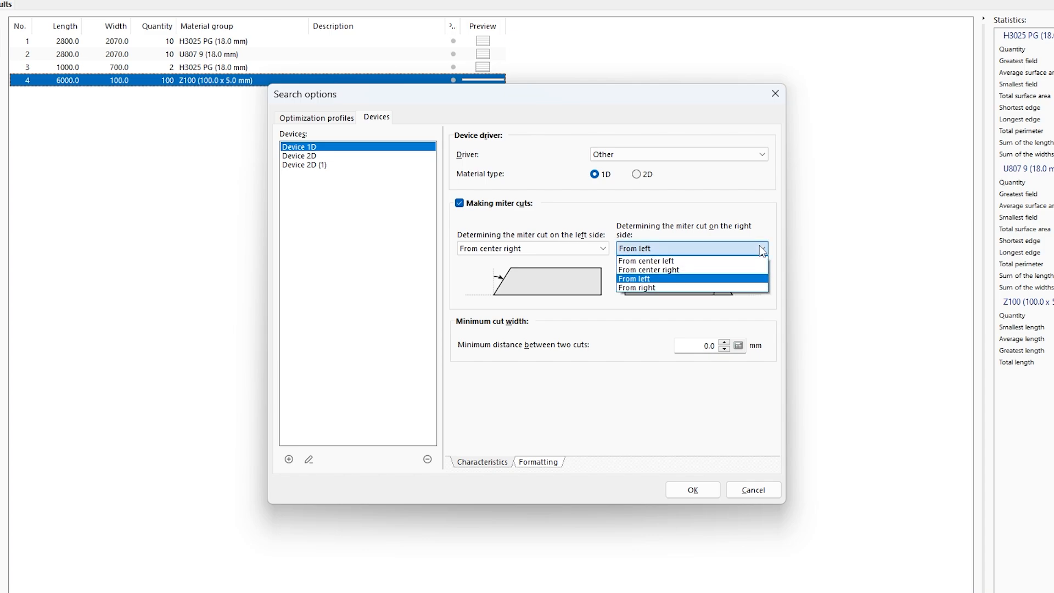
{"action": "left_click", "coordinate": [686, 261]}
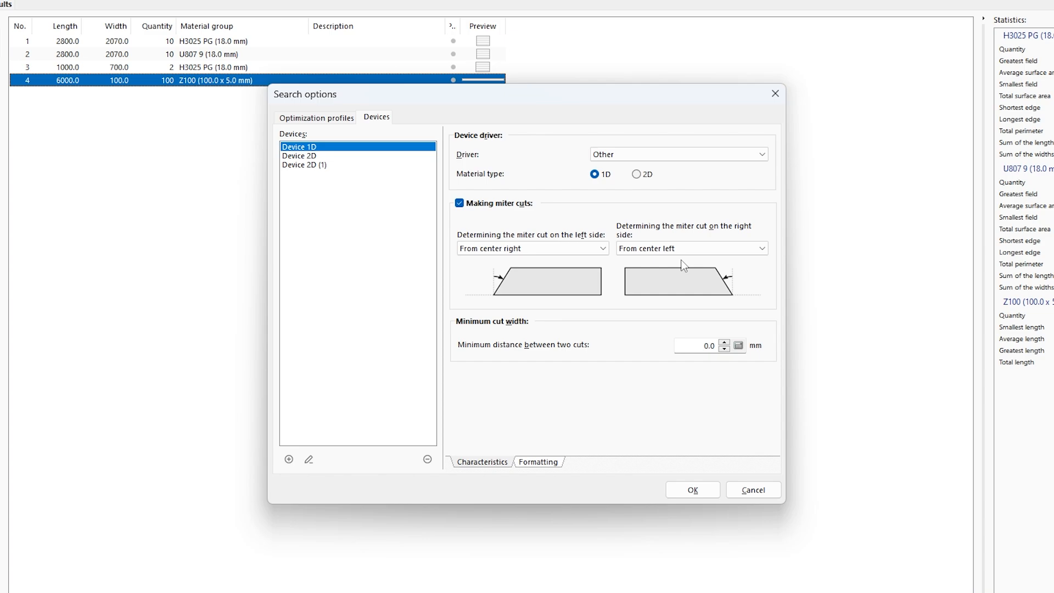
{"action": "left_click", "coordinate": [752, 489]}
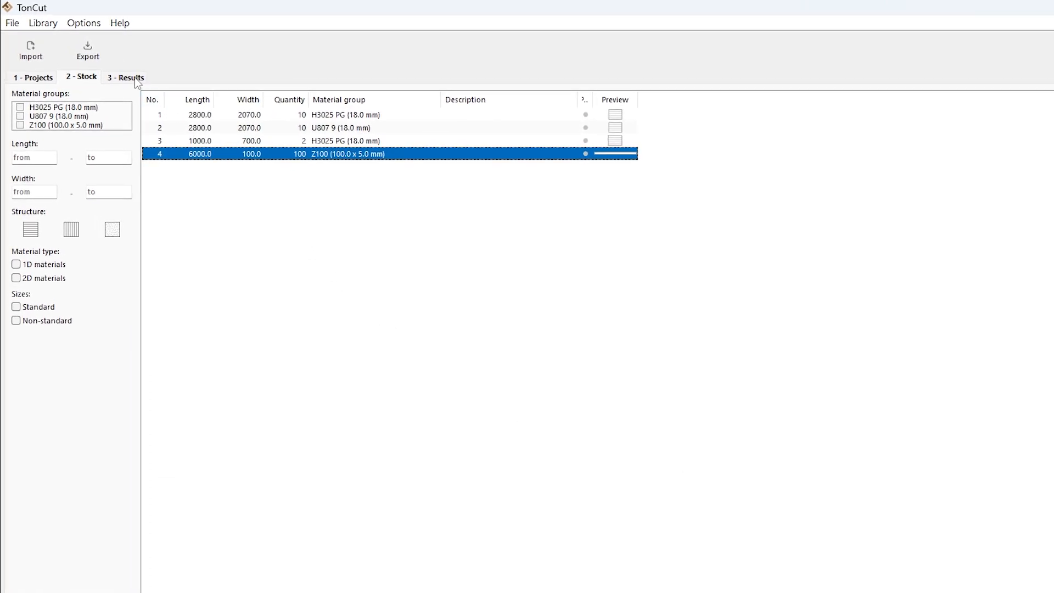
Step: Check the program configuration's dimension settings for how miter cuts are determined on the left and right sides
{"action": "left_click", "coordinate": [85, 25]}
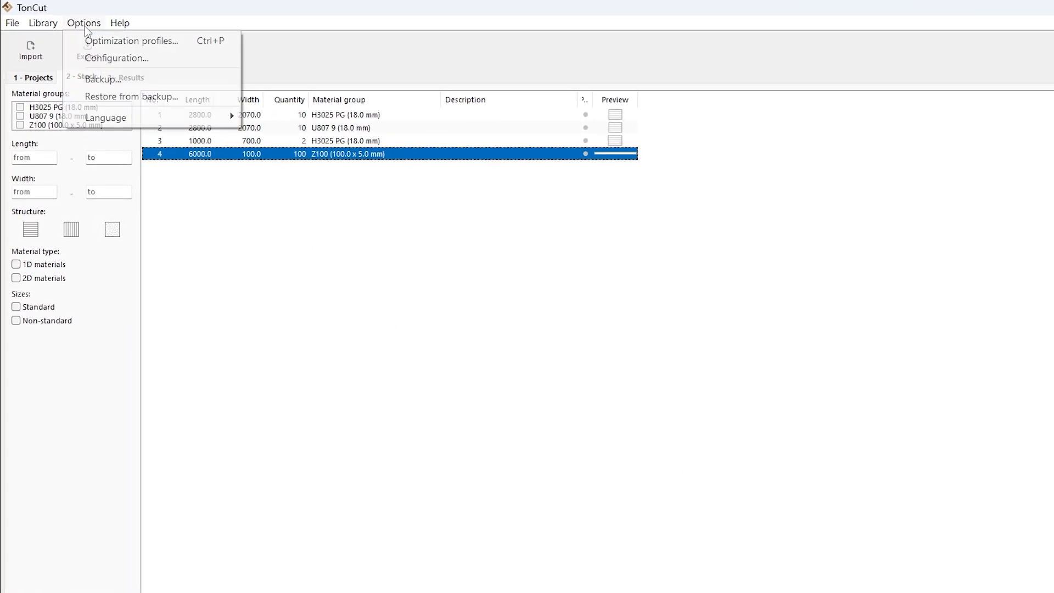
{"action": "left_click", "coordinate": [121, 58]}
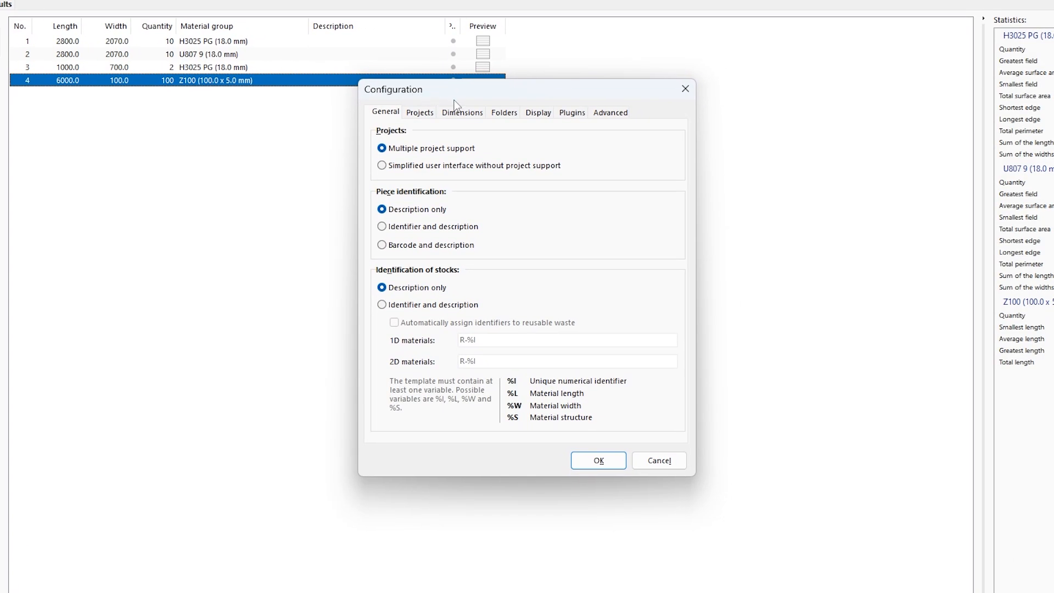
{"action": "left_click", "coordinate": [467, 113]}
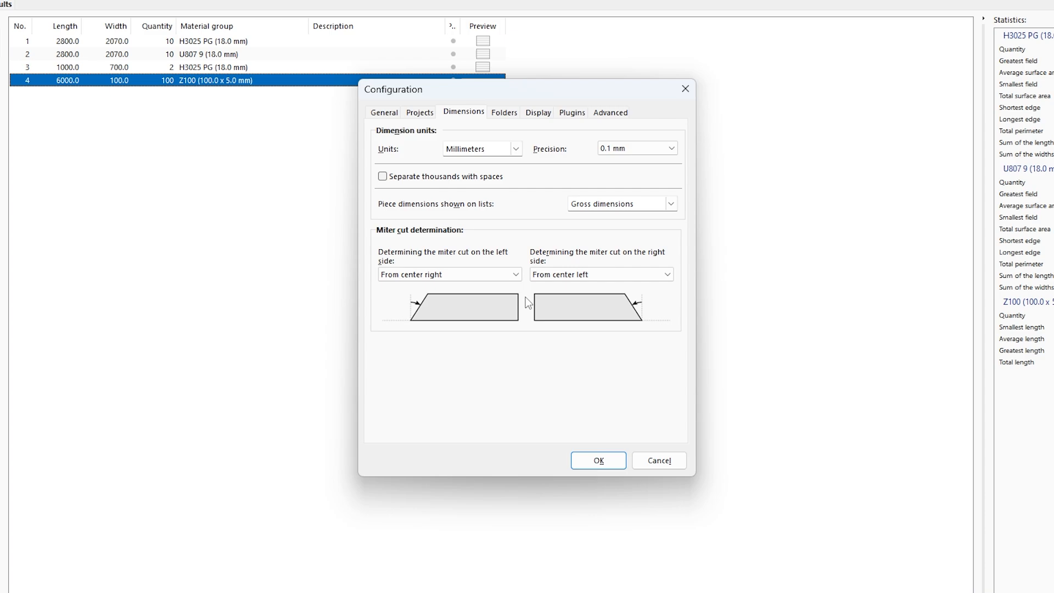
{"action": "left_click", "coordinate": [518, 275]}
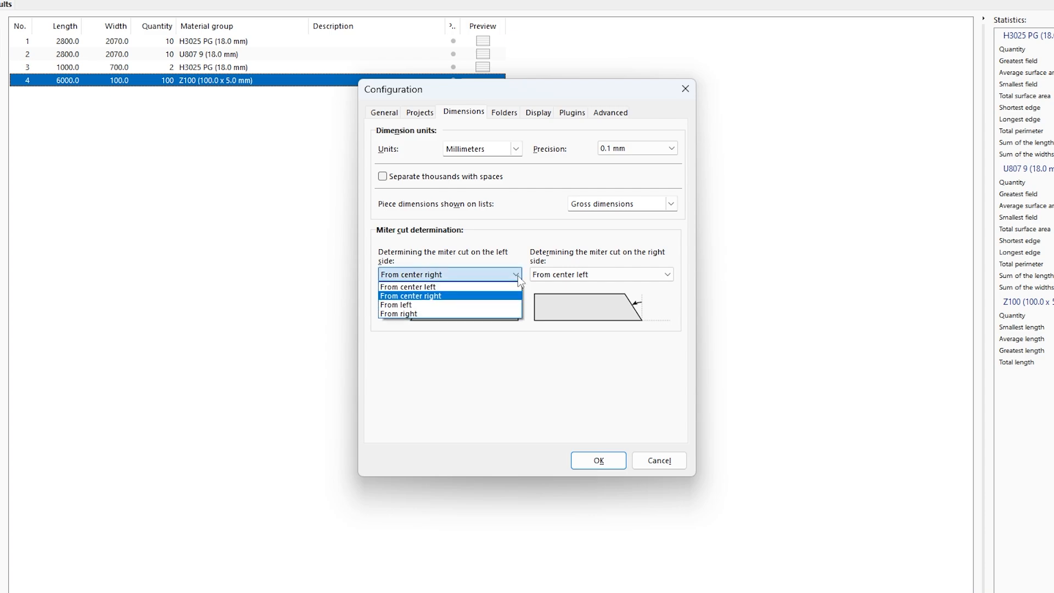
{"action": "left_click", "coordinate": [519, 276]}
{"action": "left_click", "coordinate": [670, 275]}
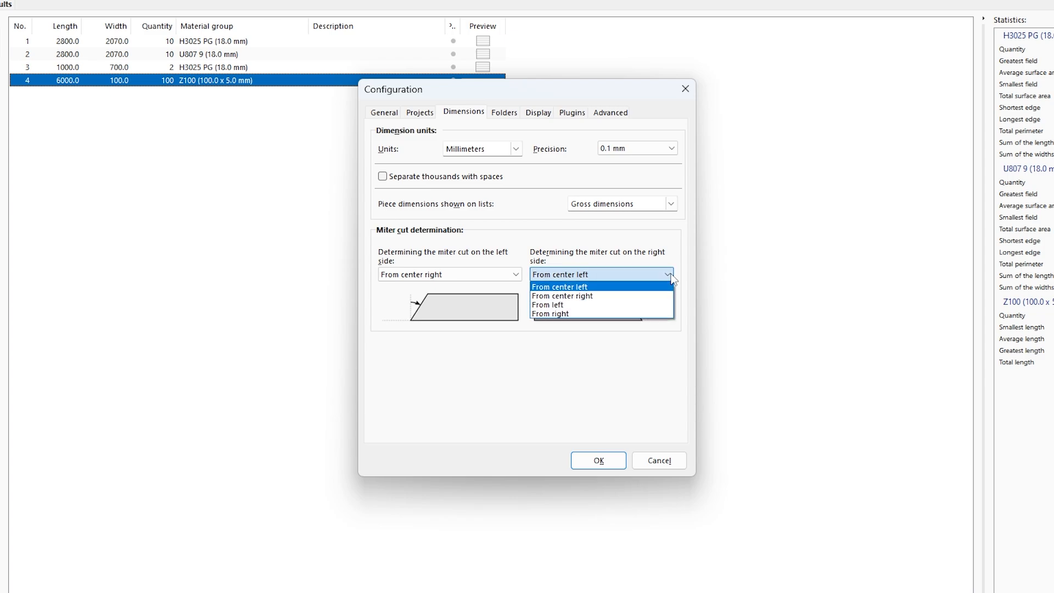
{"action": "left_click", "coordinate": [669, 275]}
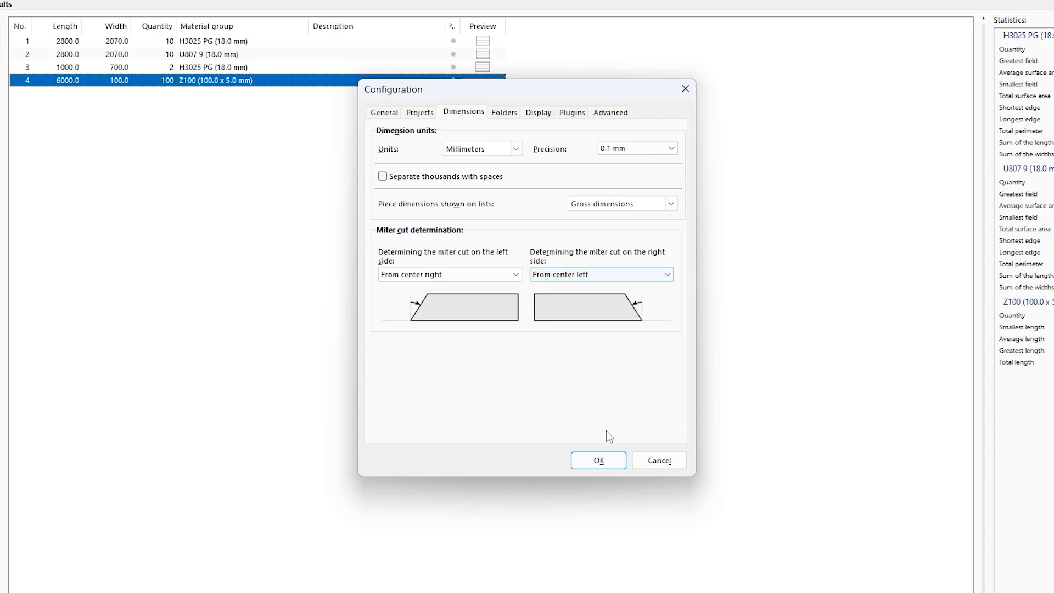
{"action": "left_click", "coordinate": [598, 460]}
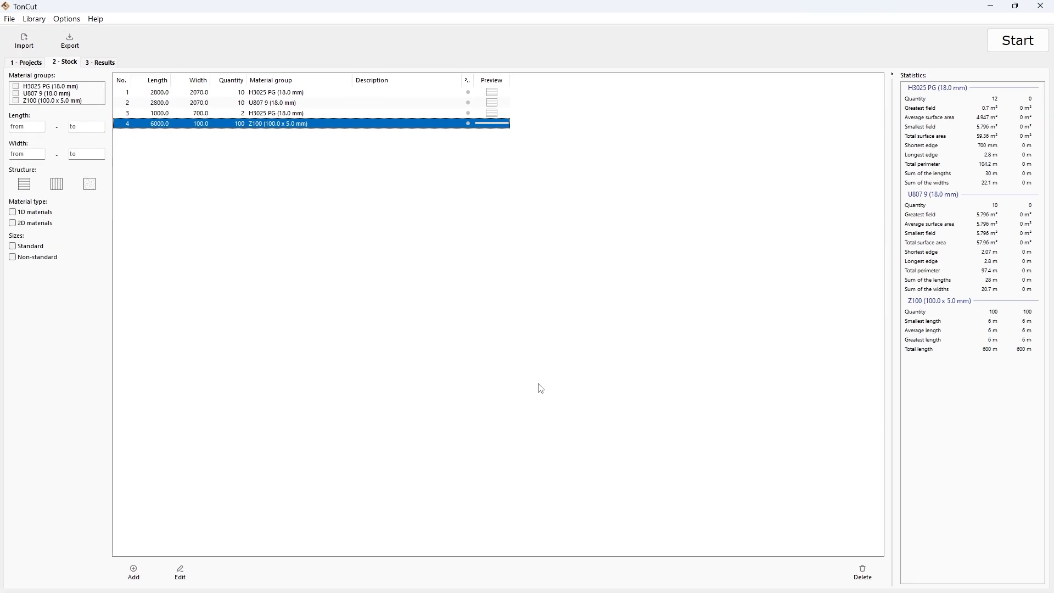
Step: Set the left miter angle of the 870 mm piece in Project 3 (1D) to 20°
{"action": "left_click", "coordinate": [25, 59]}
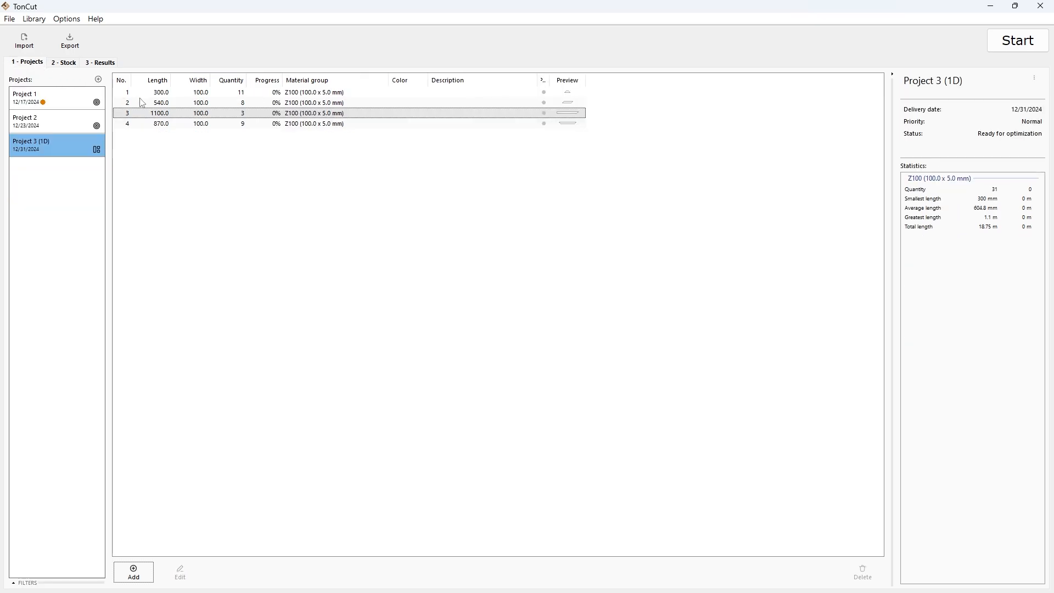
{"action": "double_click", "coordinate": [228, 126]}
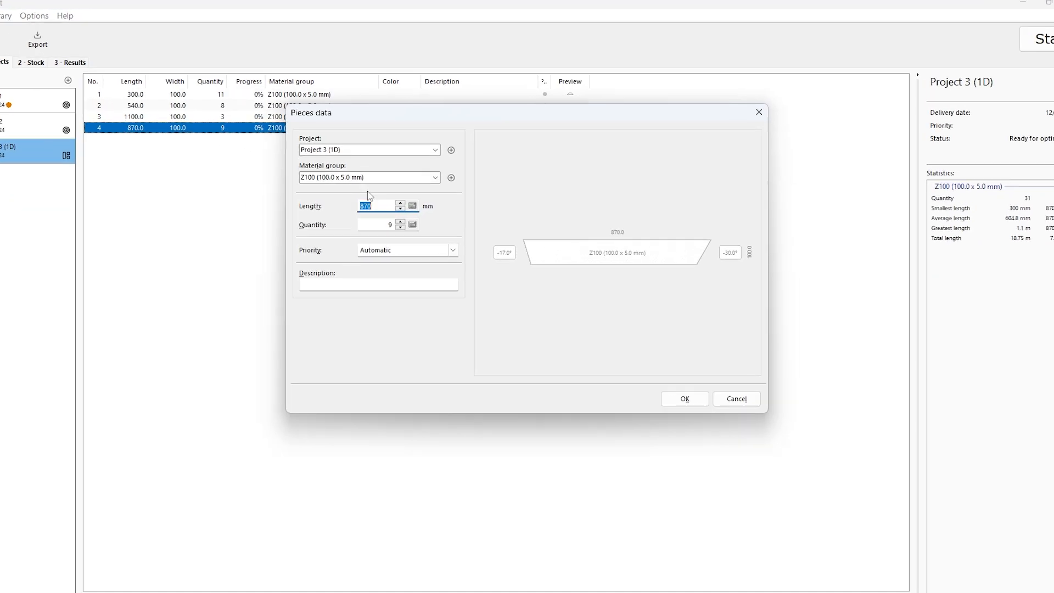
{"action": "left_click", "coordinate": [506, 240]}
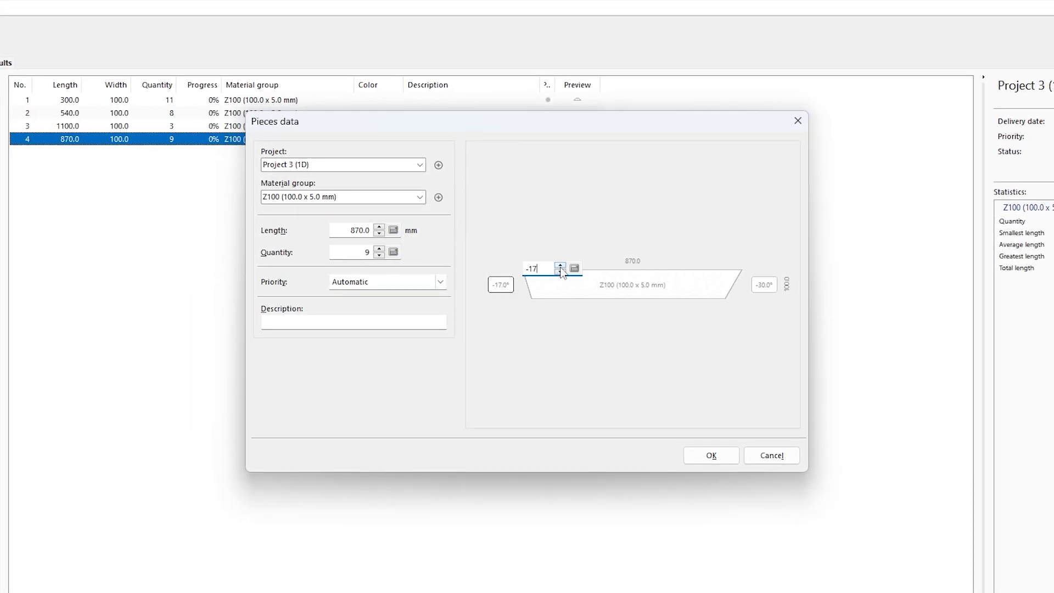
{"action": "left_click", "coordinate": [561, 267]}
{"action": "left_click", "coordinate": [560, 273]}
{"action": "type", "text": "20"}
{"action": "key", "text": "Return"}
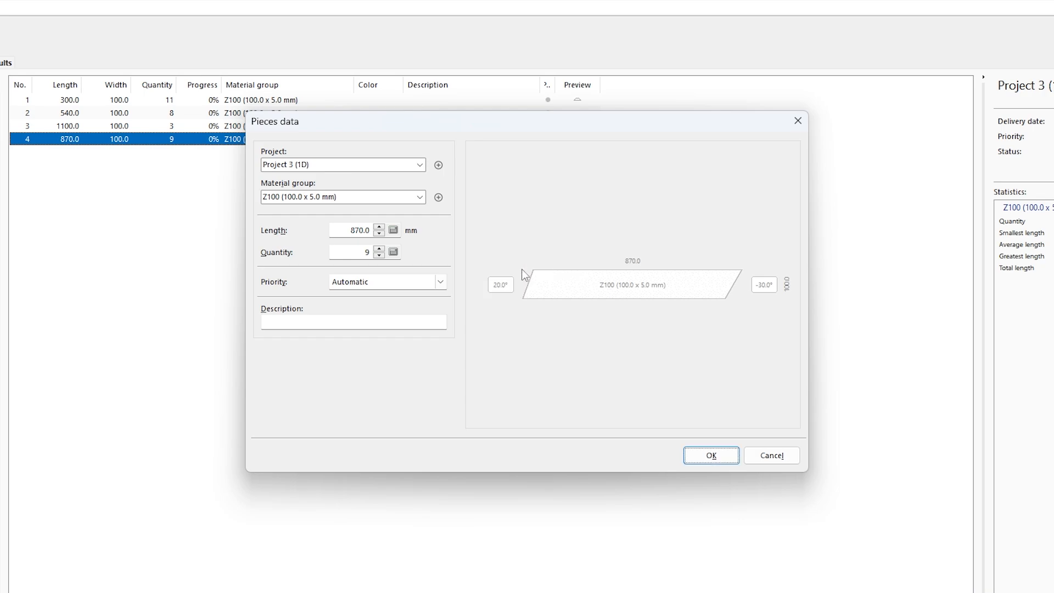
Step: Set the piece's left miter angle to -17° and close its data without saving the changes
{"action": "left_click", "coordinate": [501, 286]}
{"action": "type", "text": "-1"}
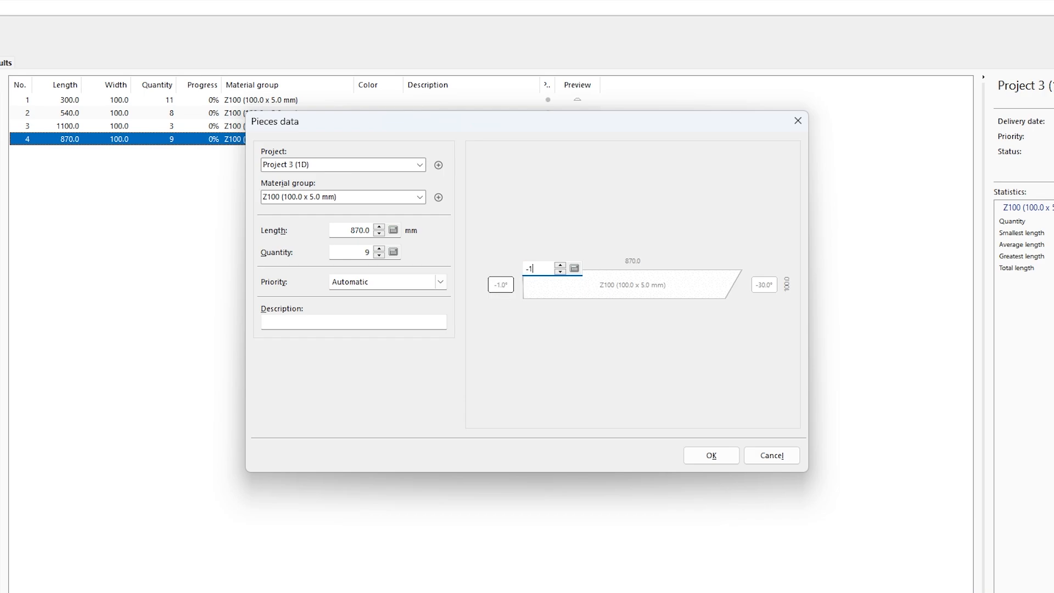
{"action": "type", "text": "7"}
{"action": "key", "text": "Return"}
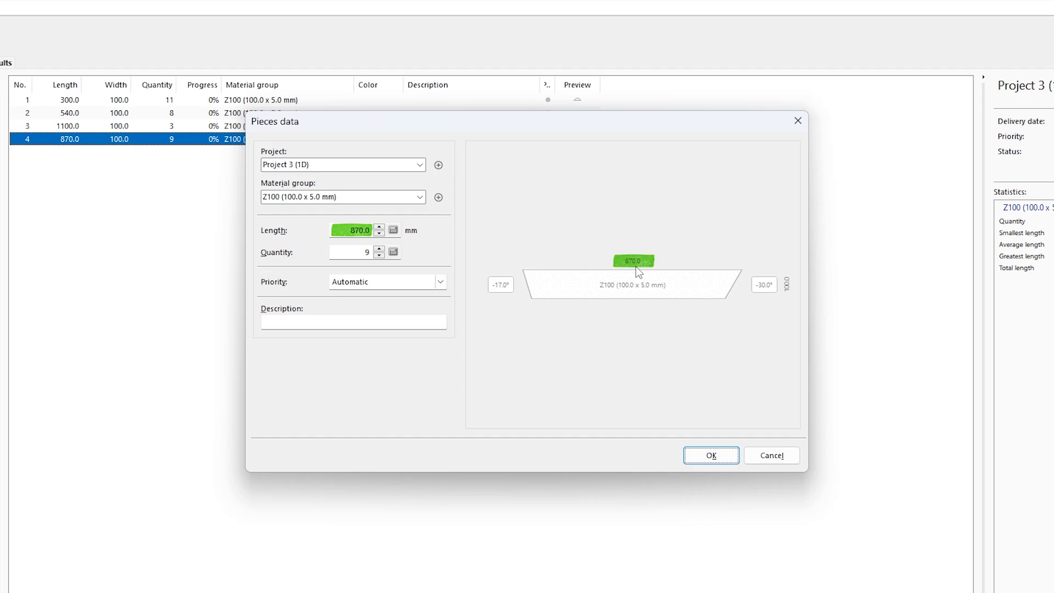
{"action": "left_click", "coordinate": [766, 456]}
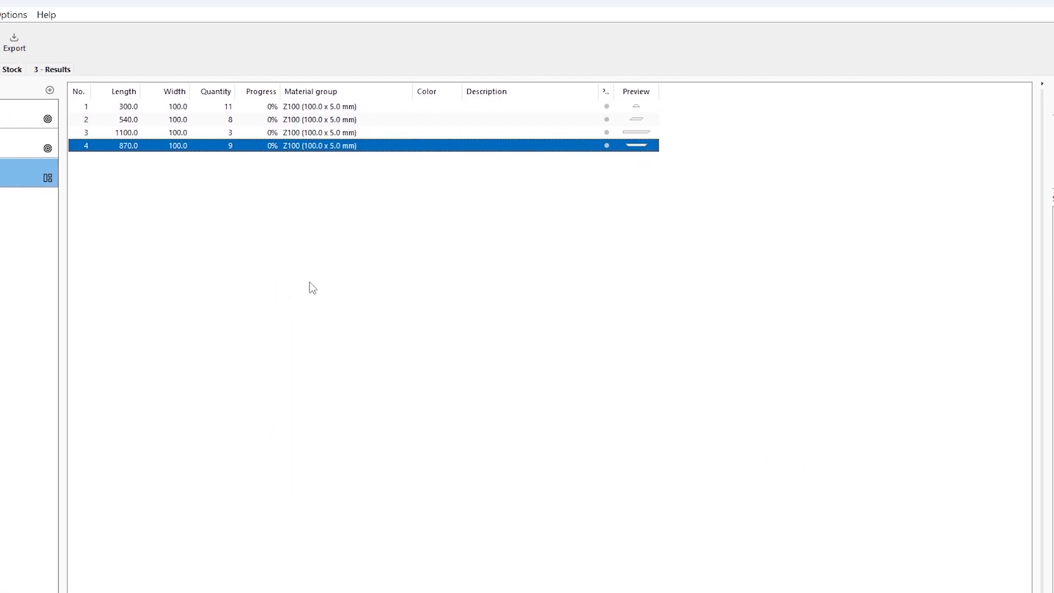
Step: Turn off making miter cuts for Device 1D and save the device settings
{"action": "left_click", "coordinate": [43, 23]}
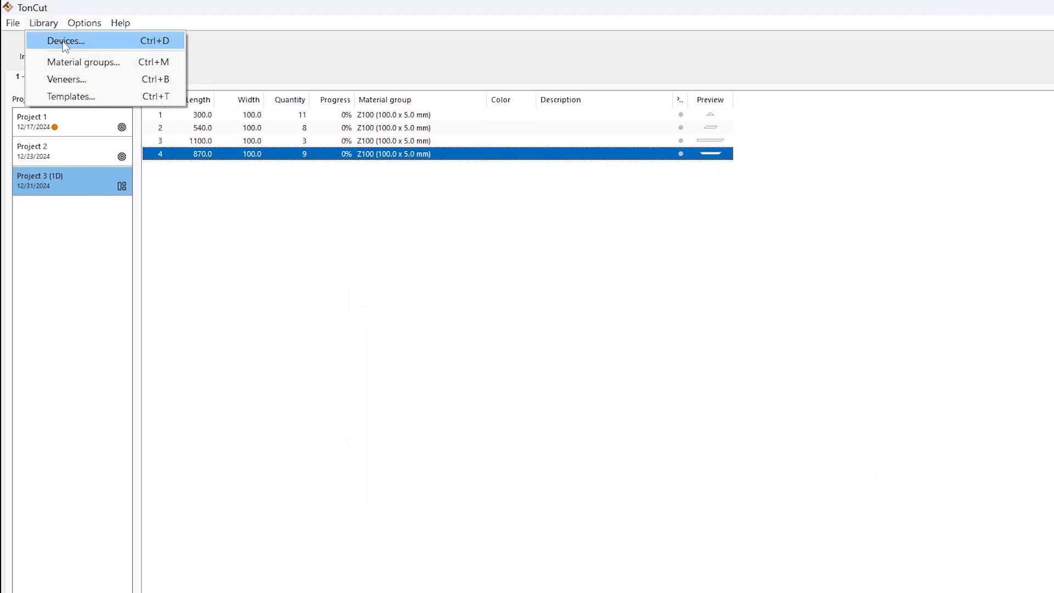
{"action": "left_click", "coordinate": [65, 43]}
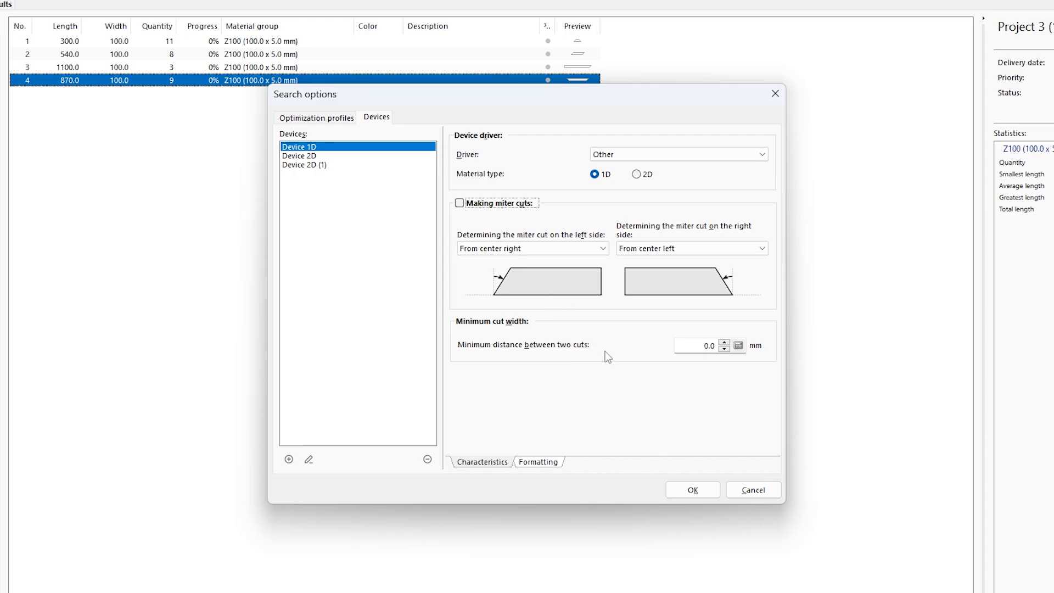
{"action": "left_click", "coordinate": [693, 489]}
Step: Run the optimization of Project 3 (1D) with the Smallest waste criterion and stop the search early
{"action": "left_click", "coordinate": [1017, 38]}
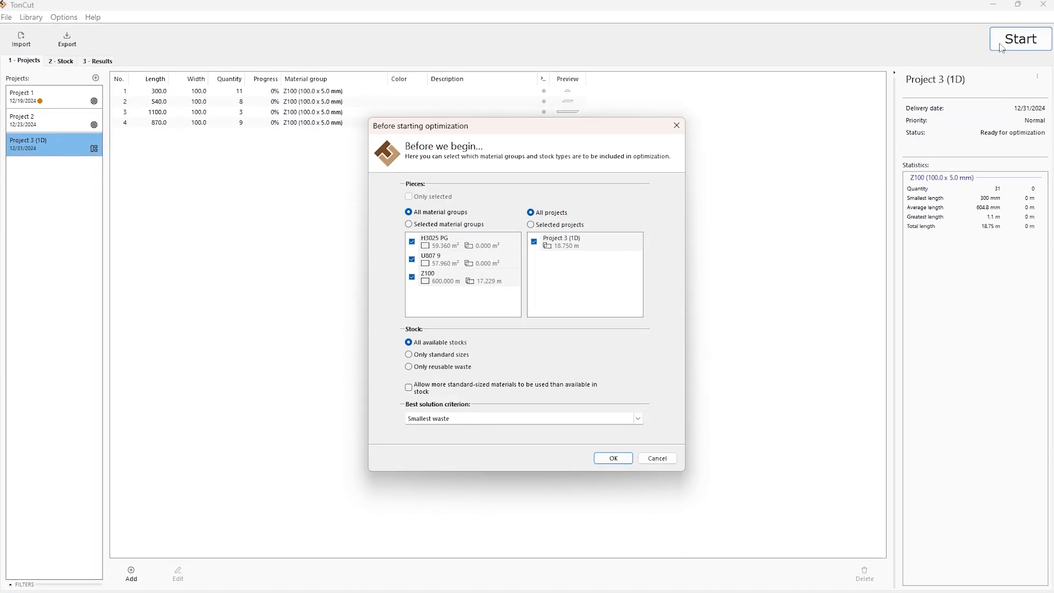
{"action": "left_click", "coordinate": [613, 458]}
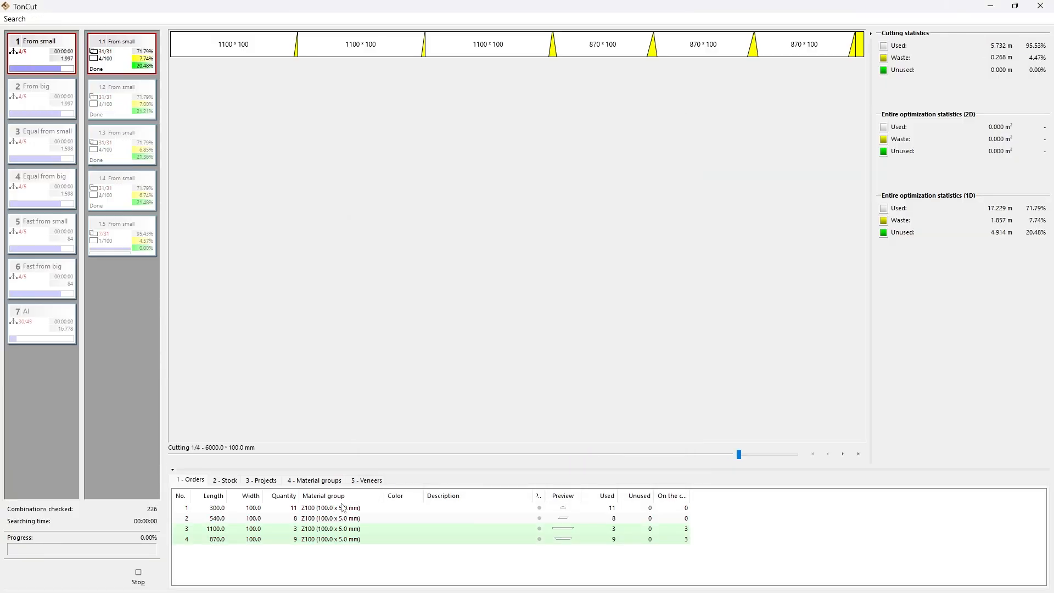
{"action": "left_click", "coordinate": [139, 577]}
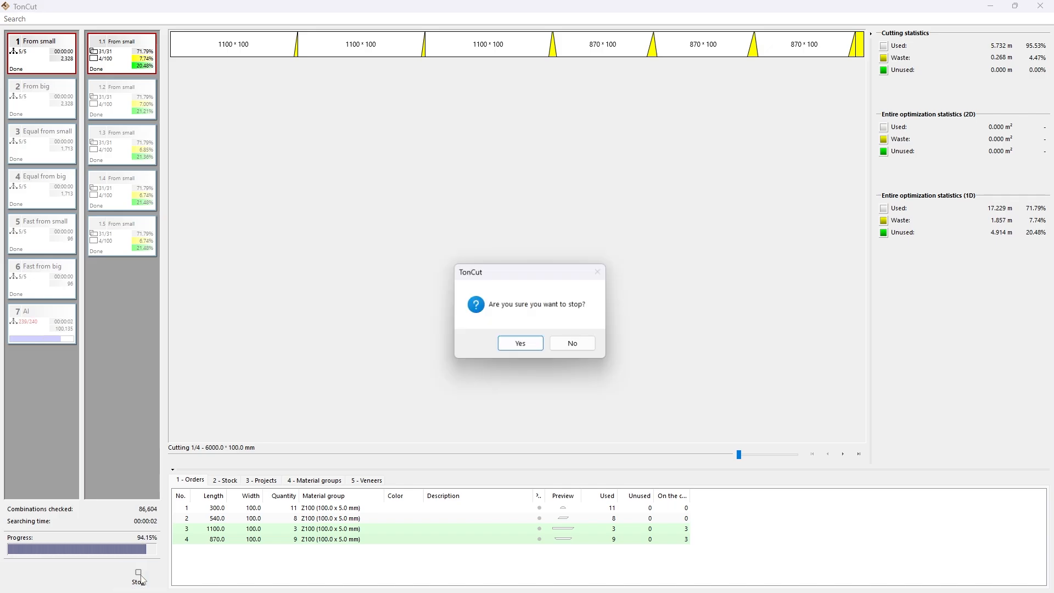
{"action": "left_click", "coordinate": [522, 346]}
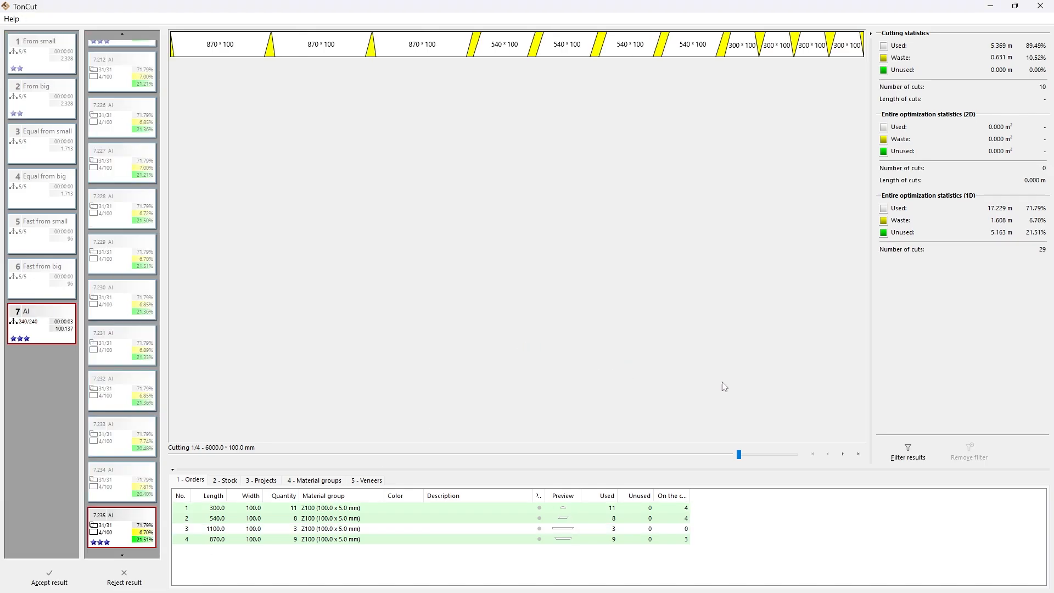
Step: Page forward through the cutting layouts made without device miter cuts and reject the result
{"action": "left_click", "coordinate": [840, 456]}
{"action": "left_click", "coordinate": [841, 456]}
{"action": "left_click", "coordinate": [841, 456]}
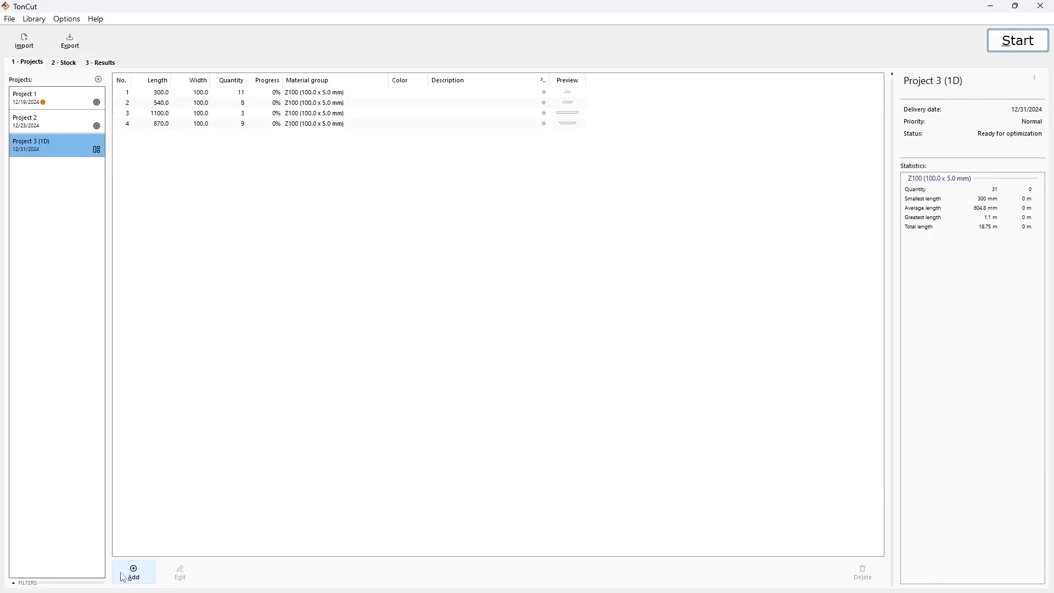
{"action": "left_click", "coordinate": [123, 576]}
Step: Turn on making miter cuts for Device 1D and save the device settings
{"action": "left_click", "coordinate": [34, 18]}
{"action": "left_click", "coordinate": [44, 33]}
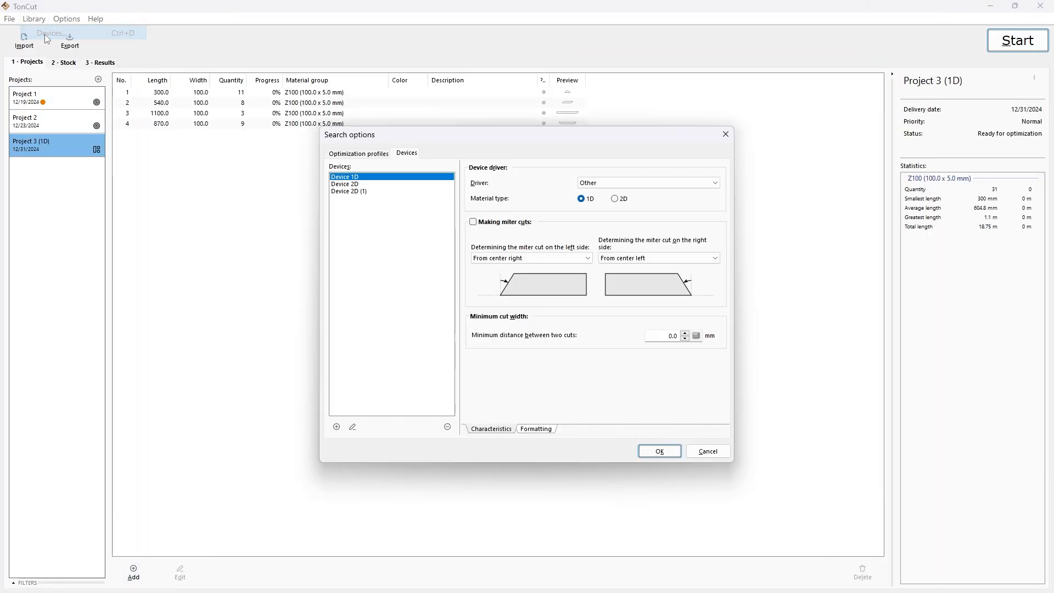
{"action": "left_click", "coordinate": [473, 222]}
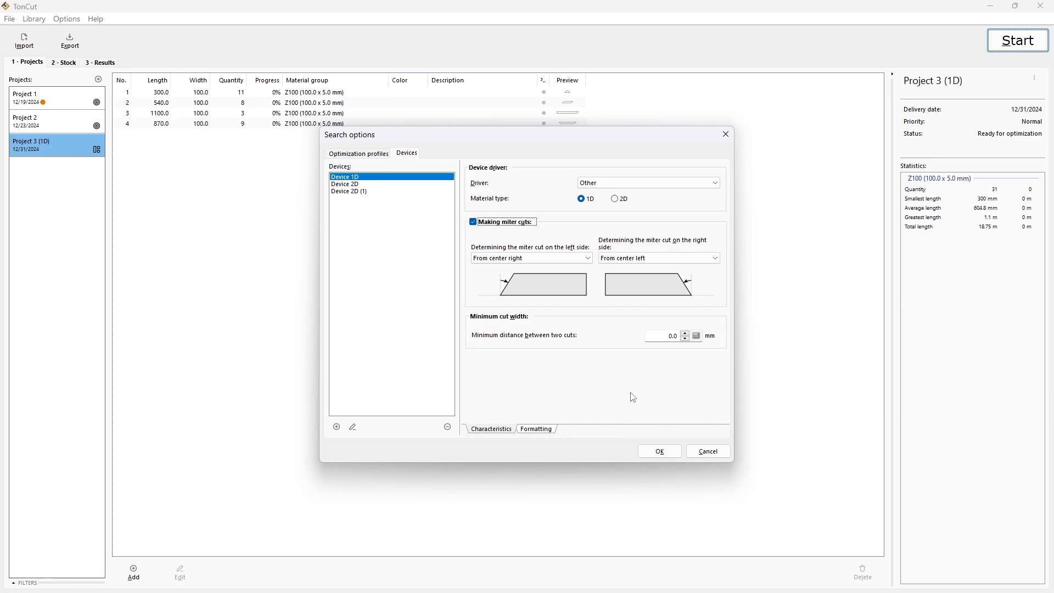
{"action": "left_click", "coordinate": [661, 452]}
Step: Run the optimization of Project 3 (1D) with Shortest production time as the best solution criterion
{"action": "left_click", "coordinate": [1019, 40]}
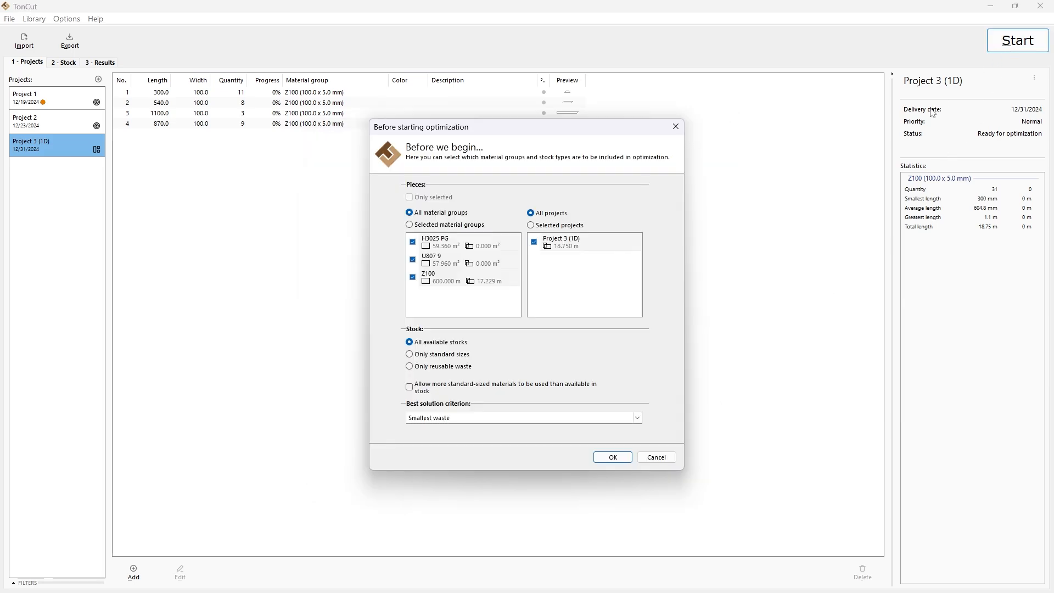
{"action": "left_click", "coordinate": [648, 427]}
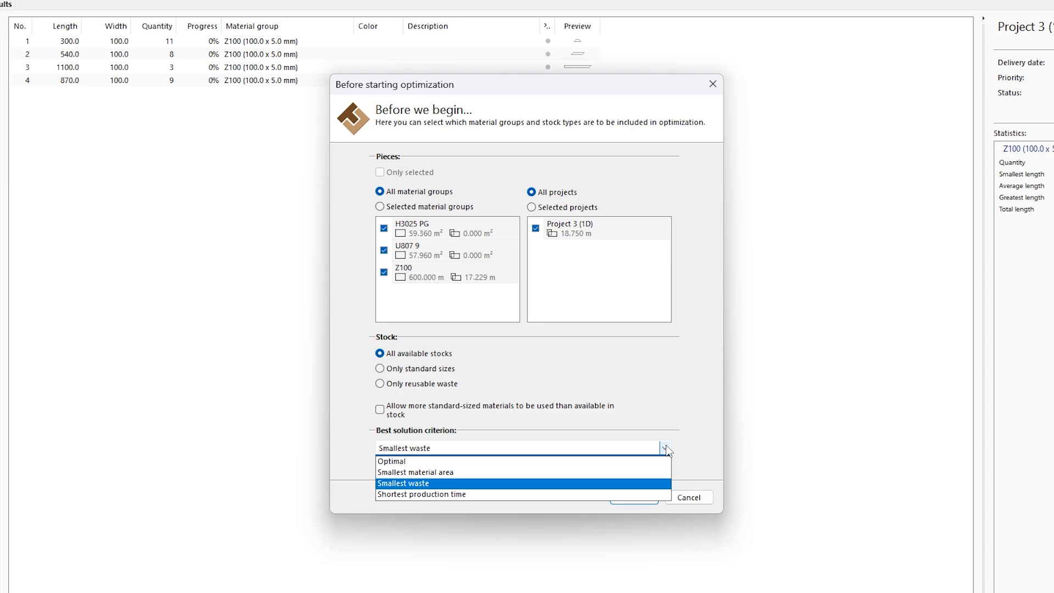
{"action": "left_click", "coordinate": [438, 496]}
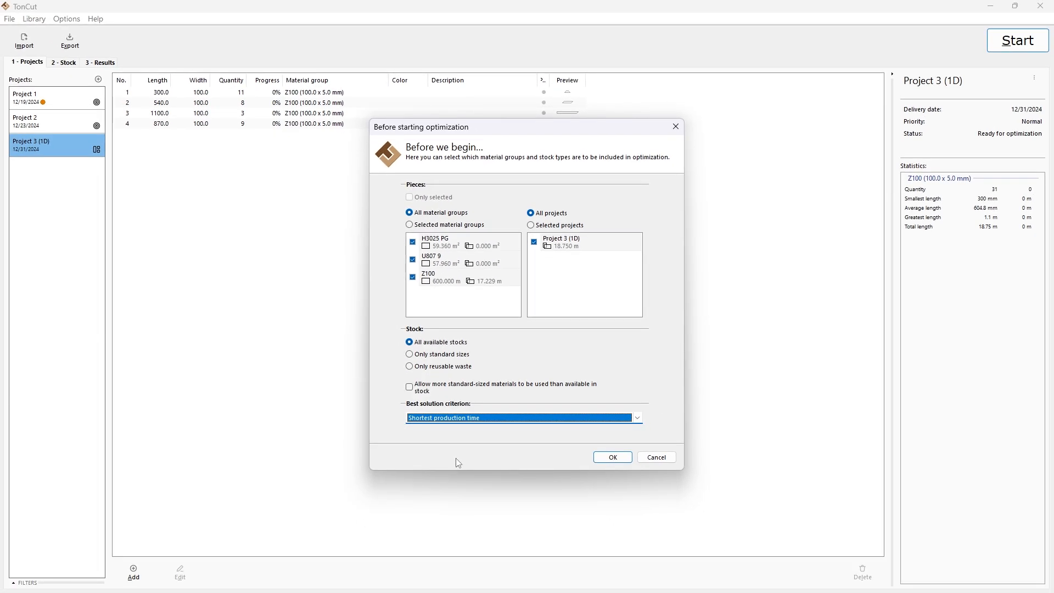
{"action": "left_click", "coordinate": [614, 458]}
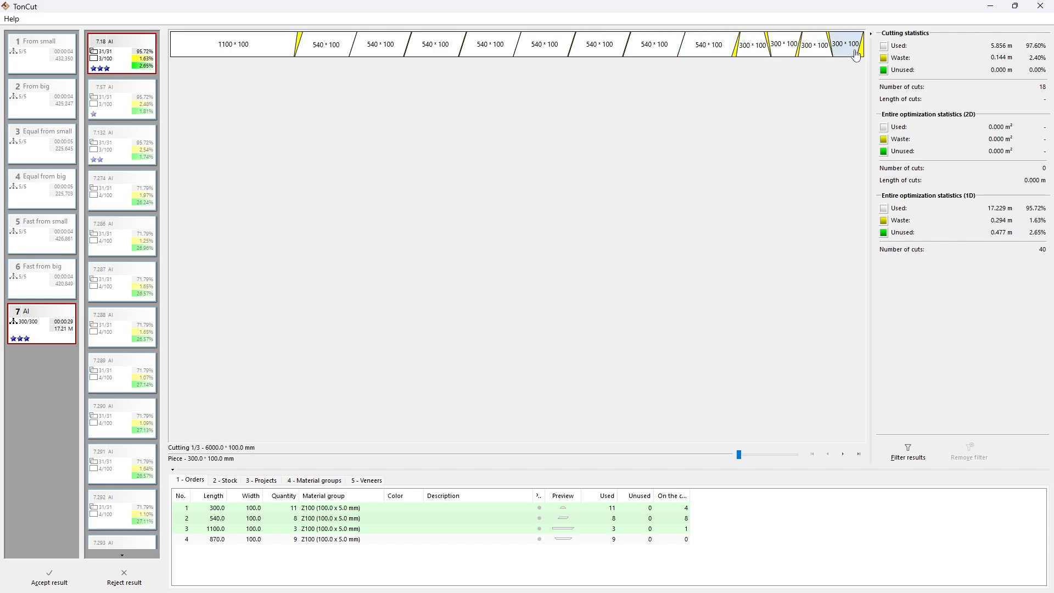
Step: Review all three cutting layouts forward and back, and reject the optimization result
{"action": "left_click", "coordinate": [844, 454]}
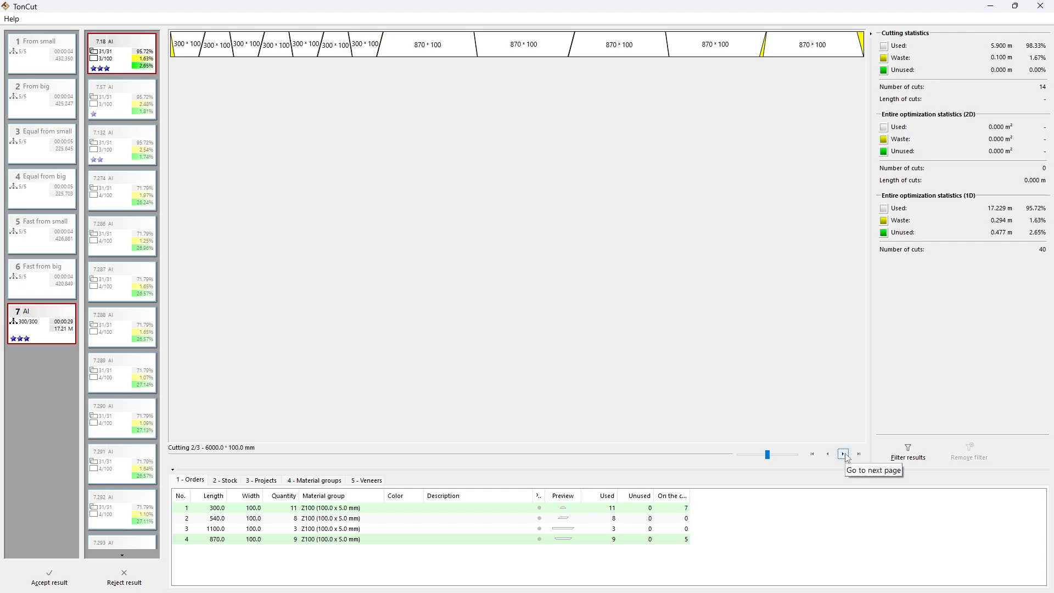
{"action": "left_click", "coordinate": [844, 454]}
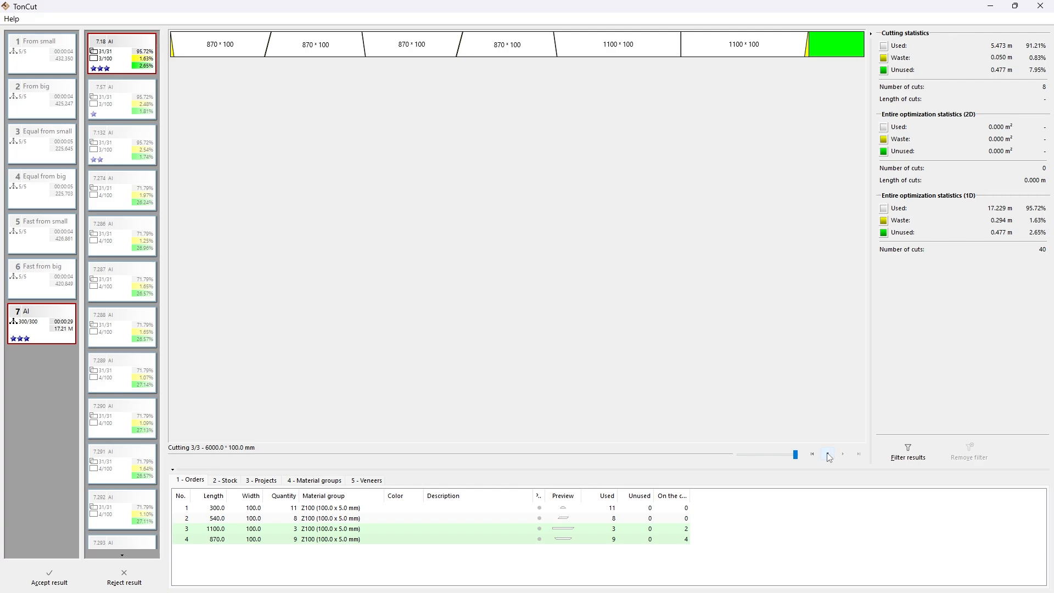
{"action": "left_click", "coordinate": [828, 455]}
{"action": "left_click", "coordinate": [829, 455]}
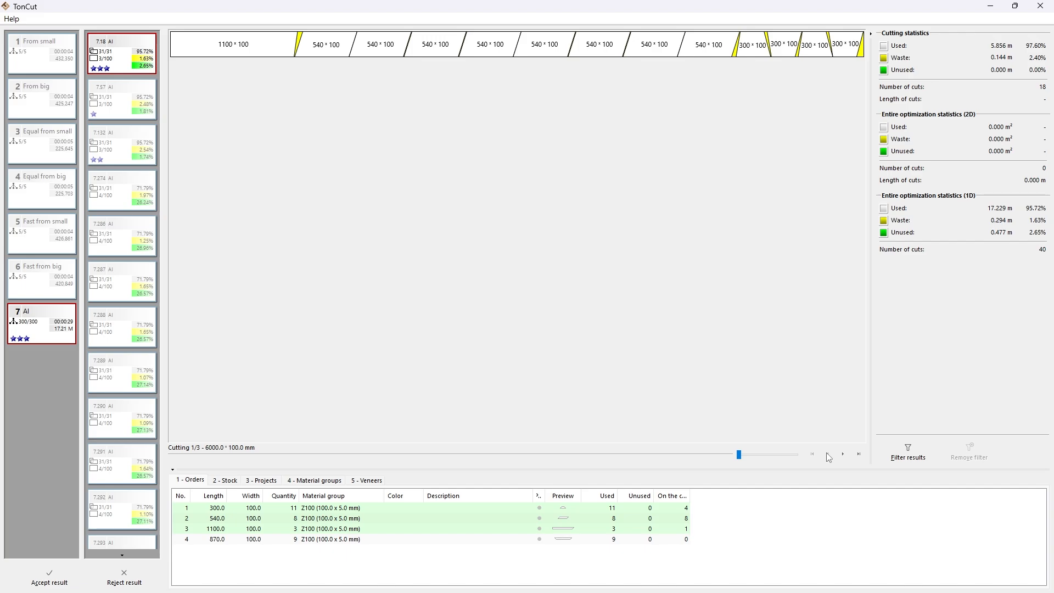
{"action": "left_click", "coordinate": [122, 578]}
Step: Disable Can be rotated and Can be reversed (back to front) for the Z100 material group of the 6000 mm stock and save it
{"action": "left_click", "coordinate": [72, 63]}
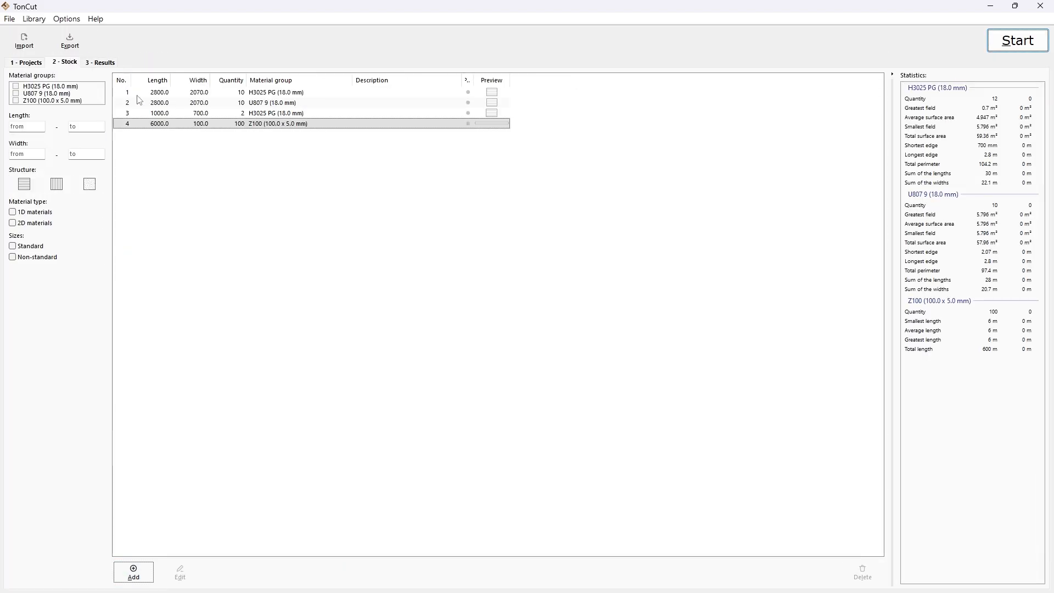
{"action": "right_click", "coordinate": [211, 131]}
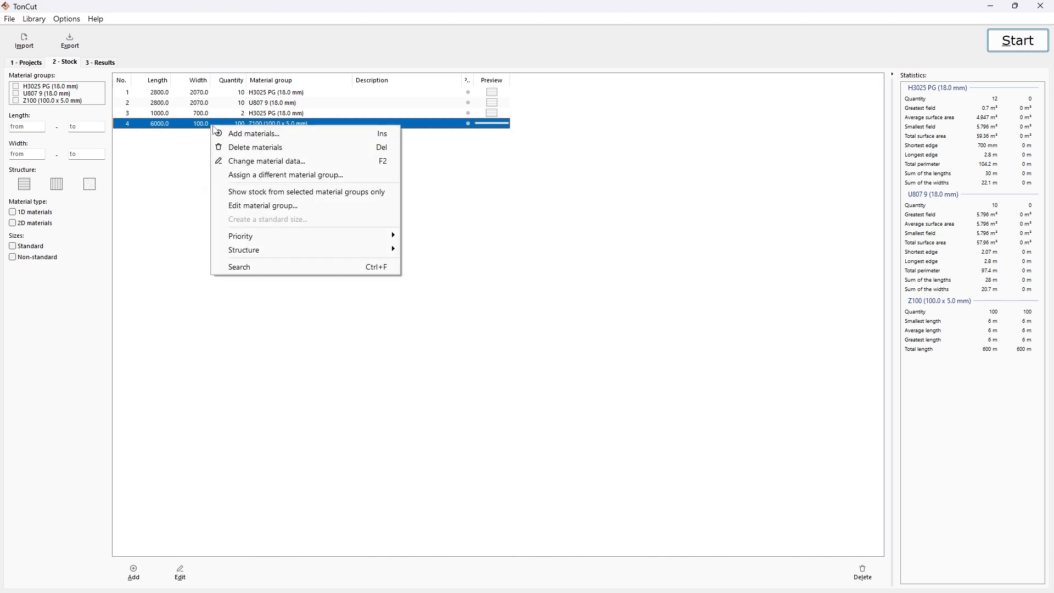
{"action": "left_click", "coordinate": [256, 207]}
{"action": "left_click", "coordinate": [339, 357]}
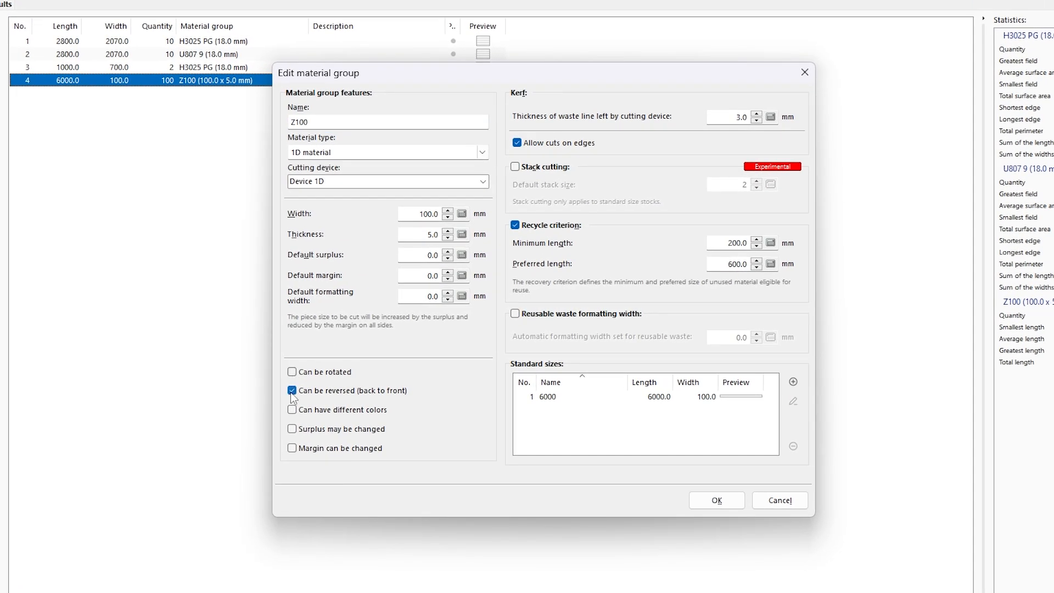
{"action": "left_click", "coordinate": [339, 371]}
{"action": "left_click", "coordinate": [719, 500]}
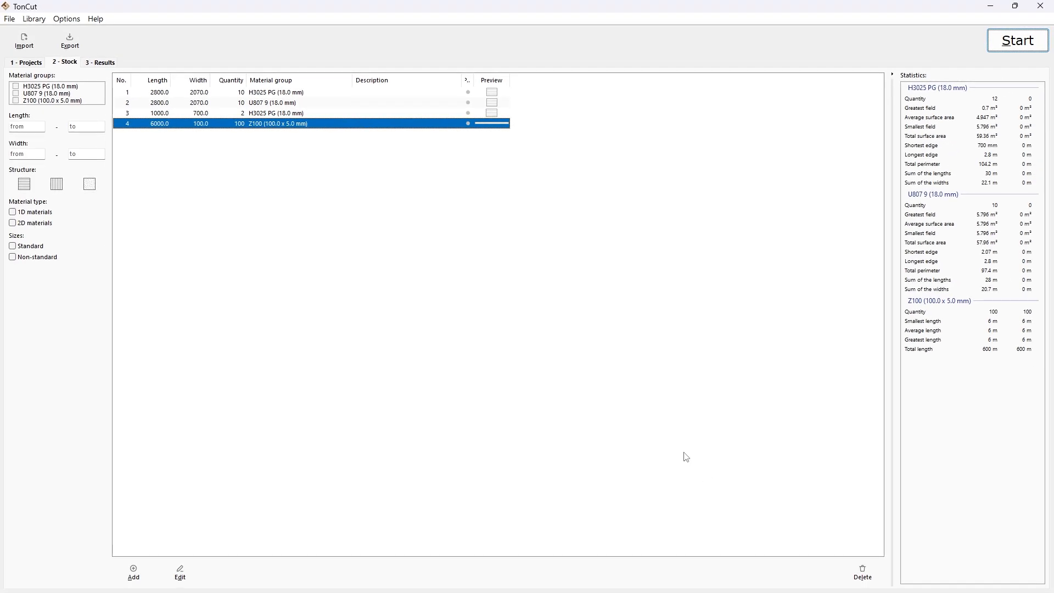
Step: Run the optimization with Smallest waste as the best solution criterion, keeping all available stocks included
{"action": "left_click", "coordinate": [1017, 41]}
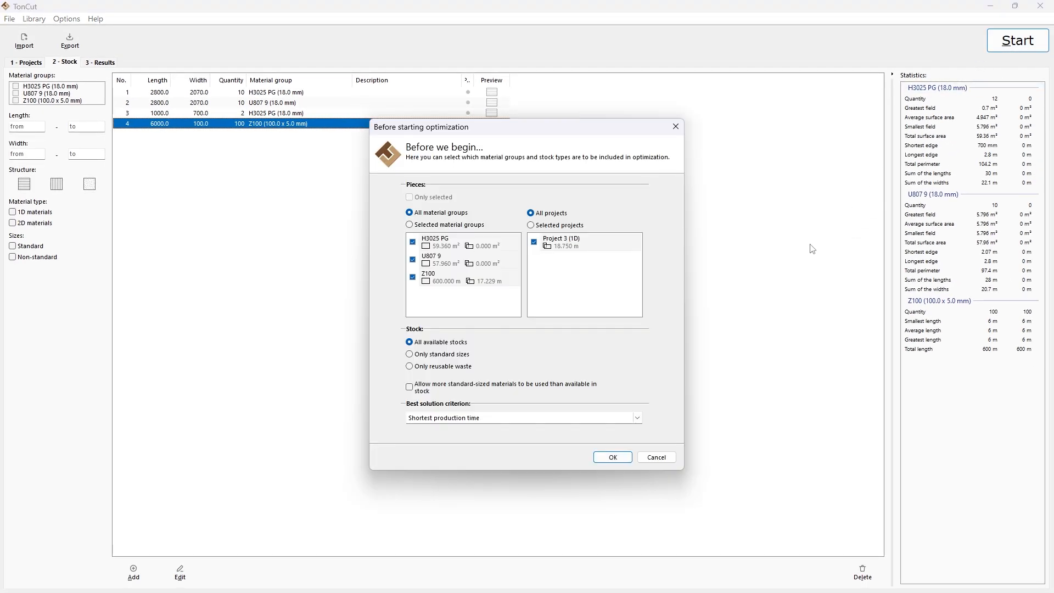
{"action": "left_click", "coordinate": [637, 418]}
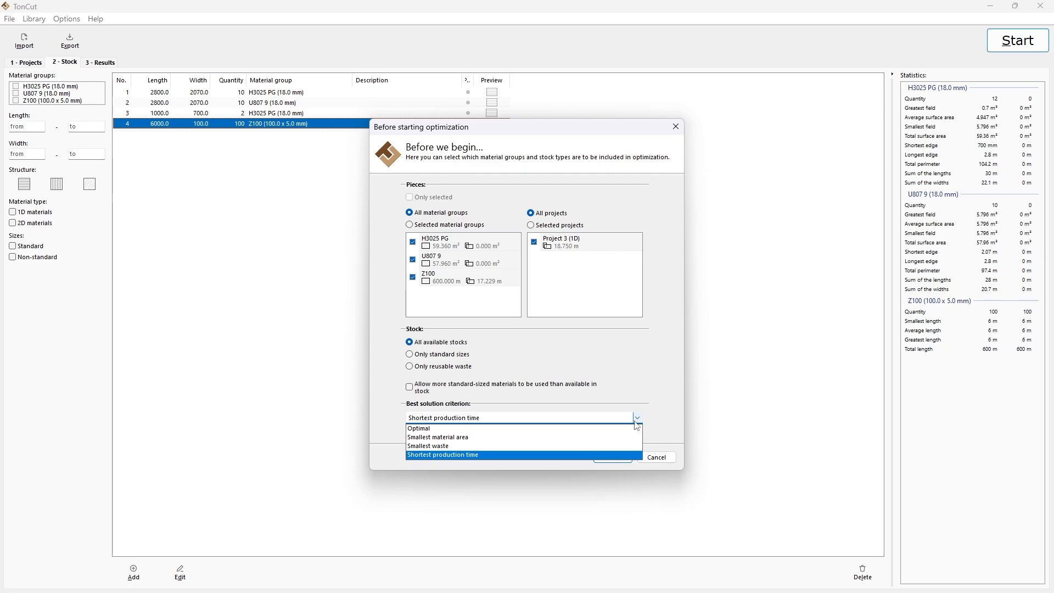
{"action": "left_click", "coordinate": [458, 446]}
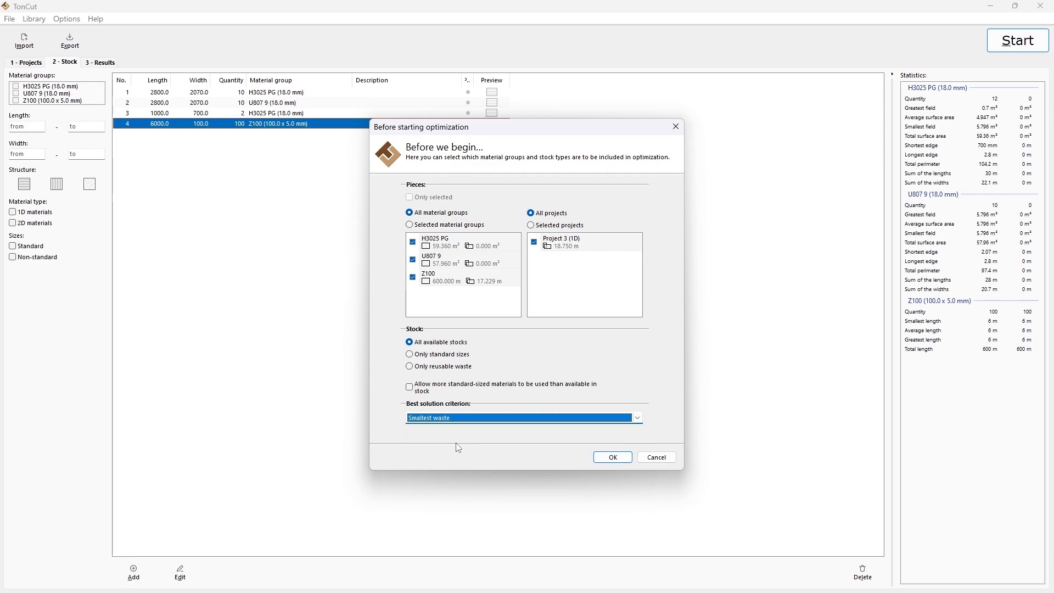
{"action": "left_click", "coordinate": [613, 457]}
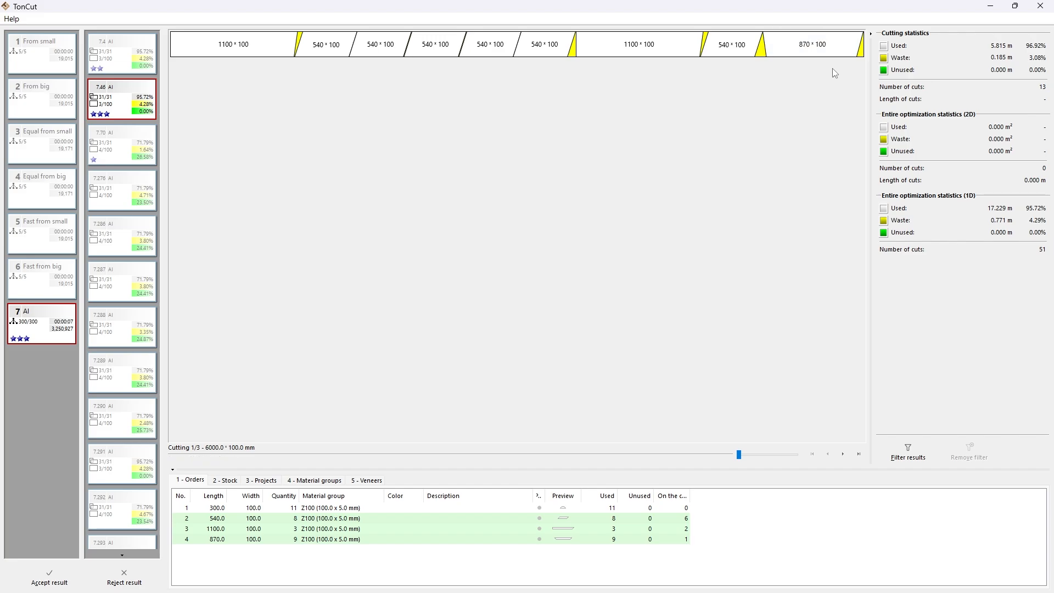
Step: Examine the three cutting layouts produced without piece rotation or reversal, returning to the first one
{"action": "left_click", "coordinate": [844, 453]}
{"action": "left_click", "coordinate": [844, 453]}
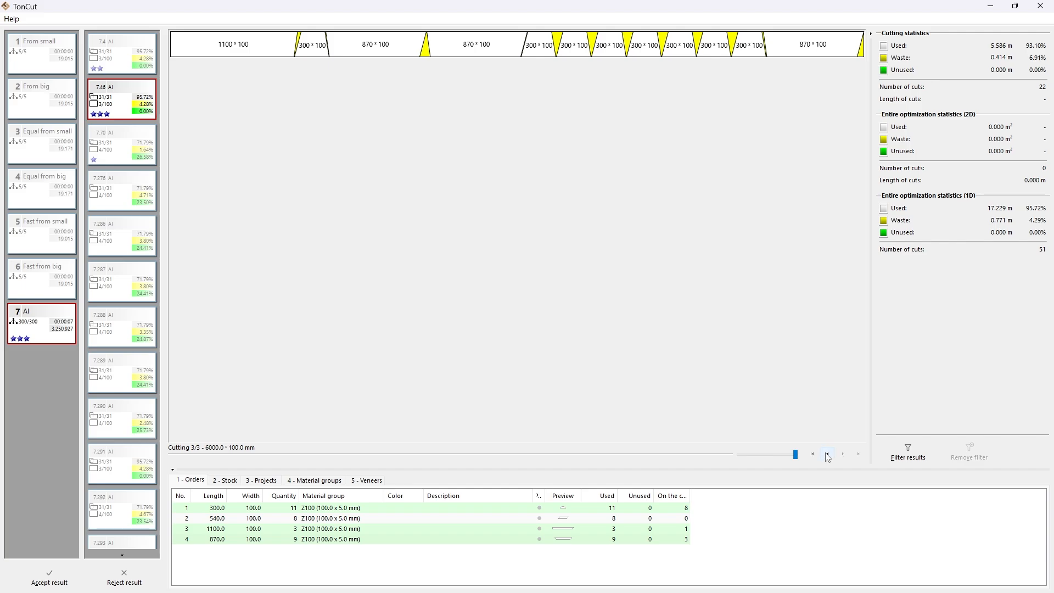
{"action": "left_click", "coordinate": [827, 454]}
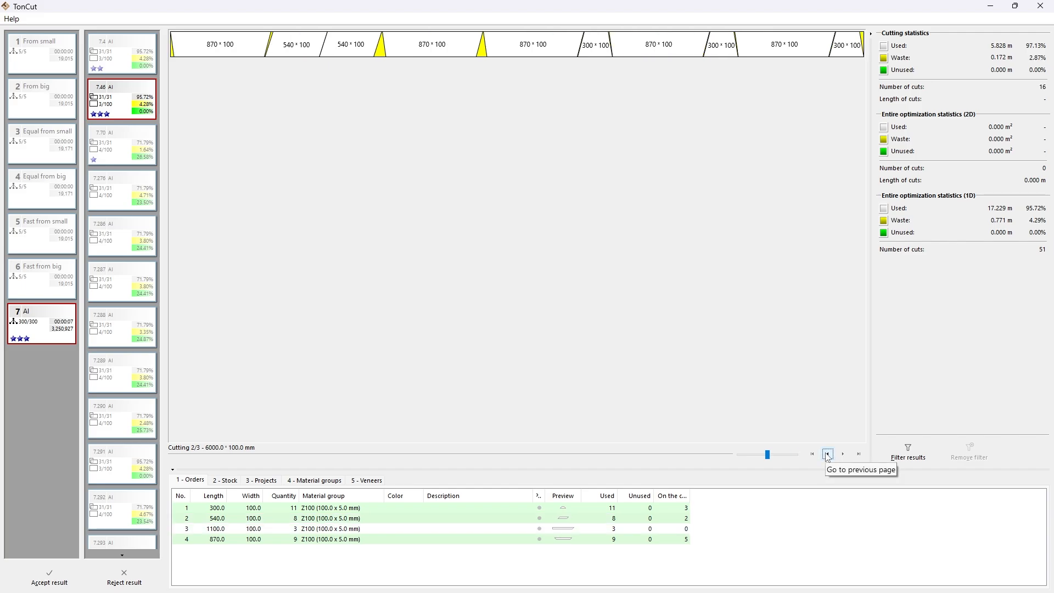
{"action": "left_click", "coordinate": [827, 455]}
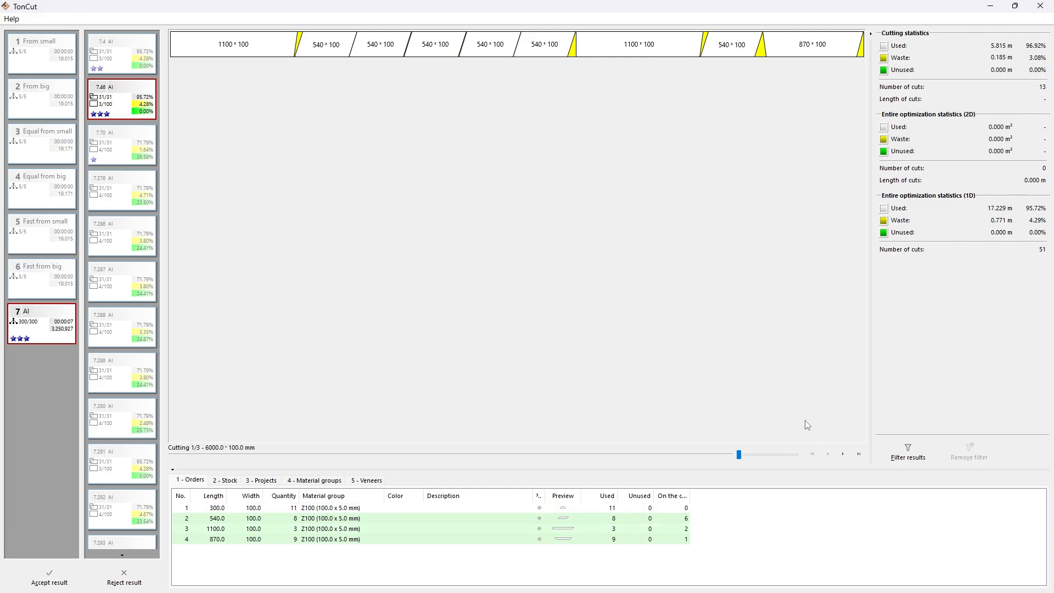